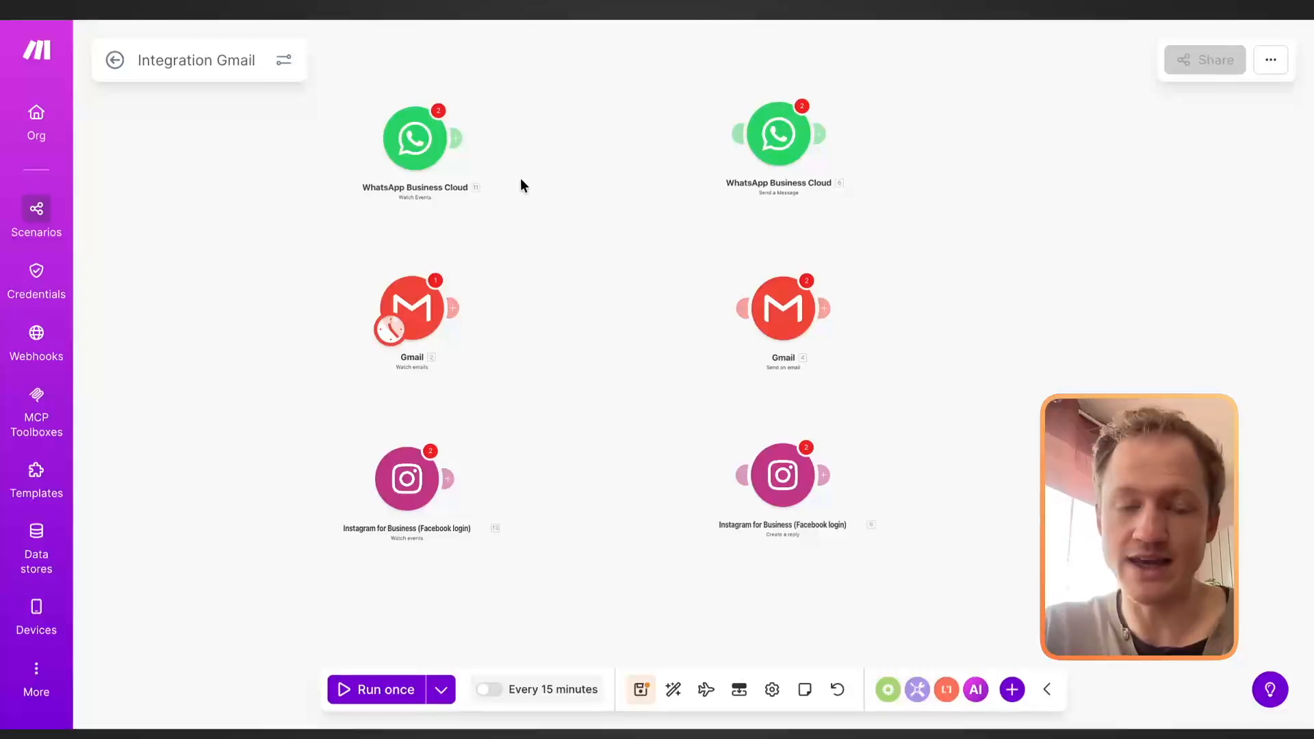
Step: Connect Gmail Watch emails to Gmail Send an email, and Instagram Watch events to WhatsApp Send a Message
left_click_drag(473, 248, 774, 246)
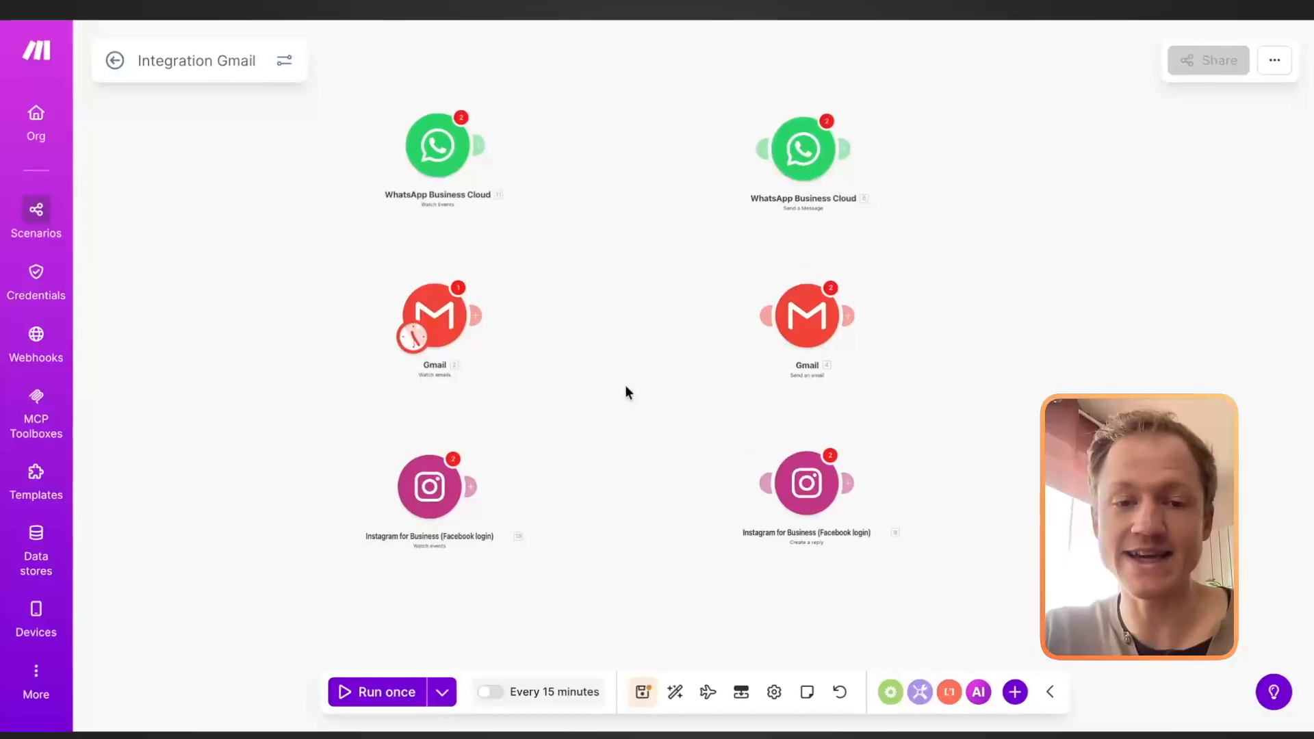
left_click_drag(493, 340, 686, 343)
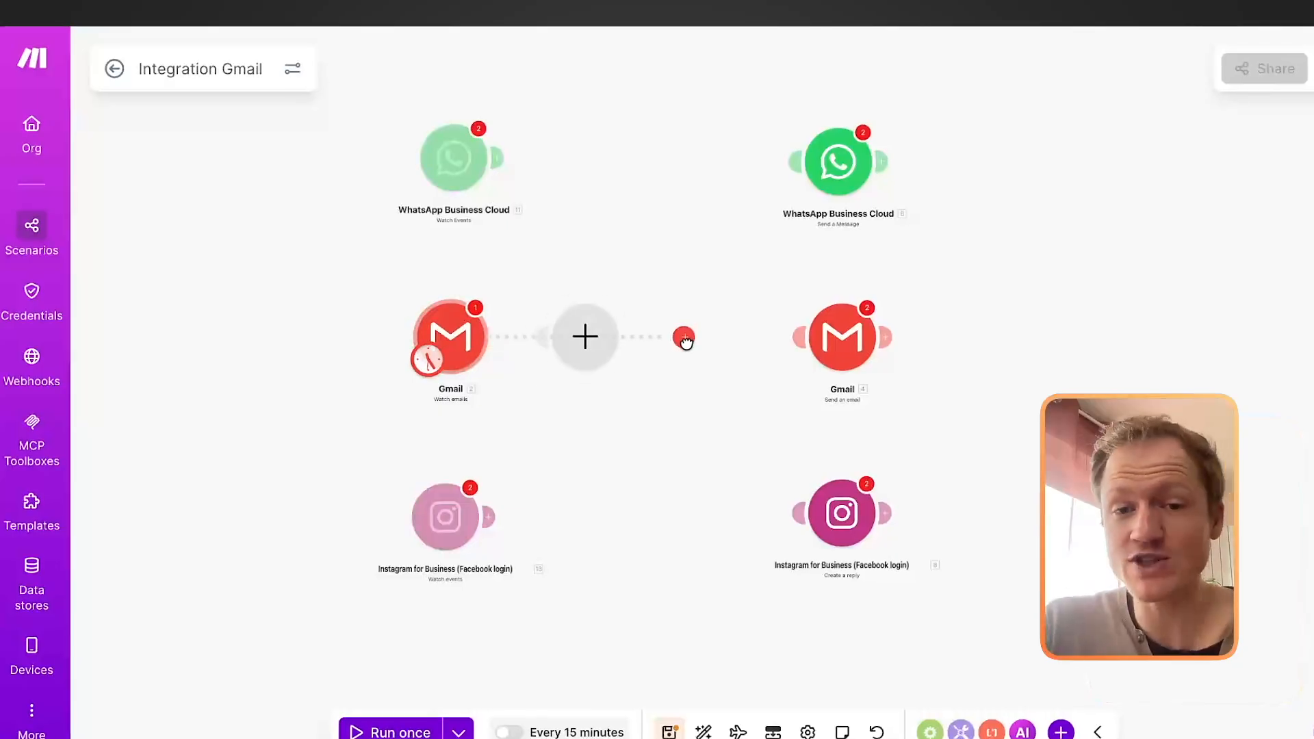
left_click_drag(795, 337, 795, 337)
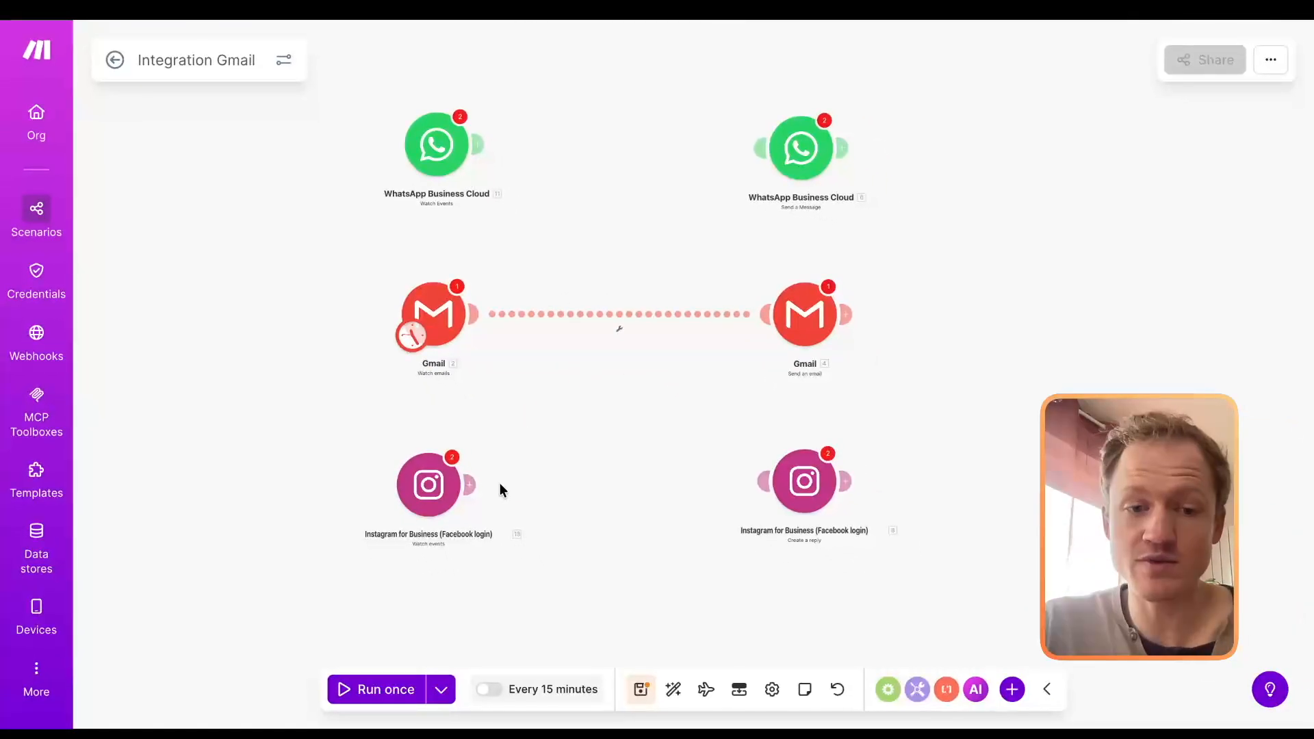
left_click_drag(473, 487, 531, 435)
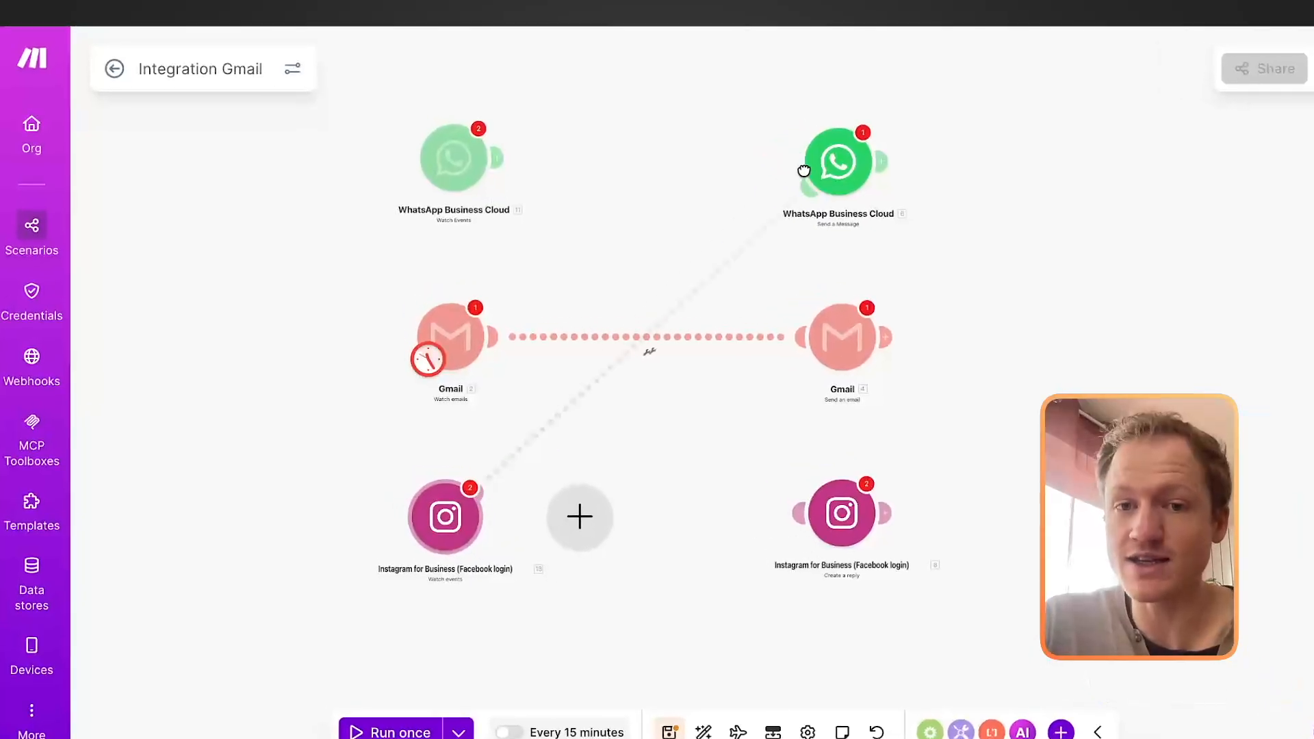
left_click_drag(803, 171, 801, 167)
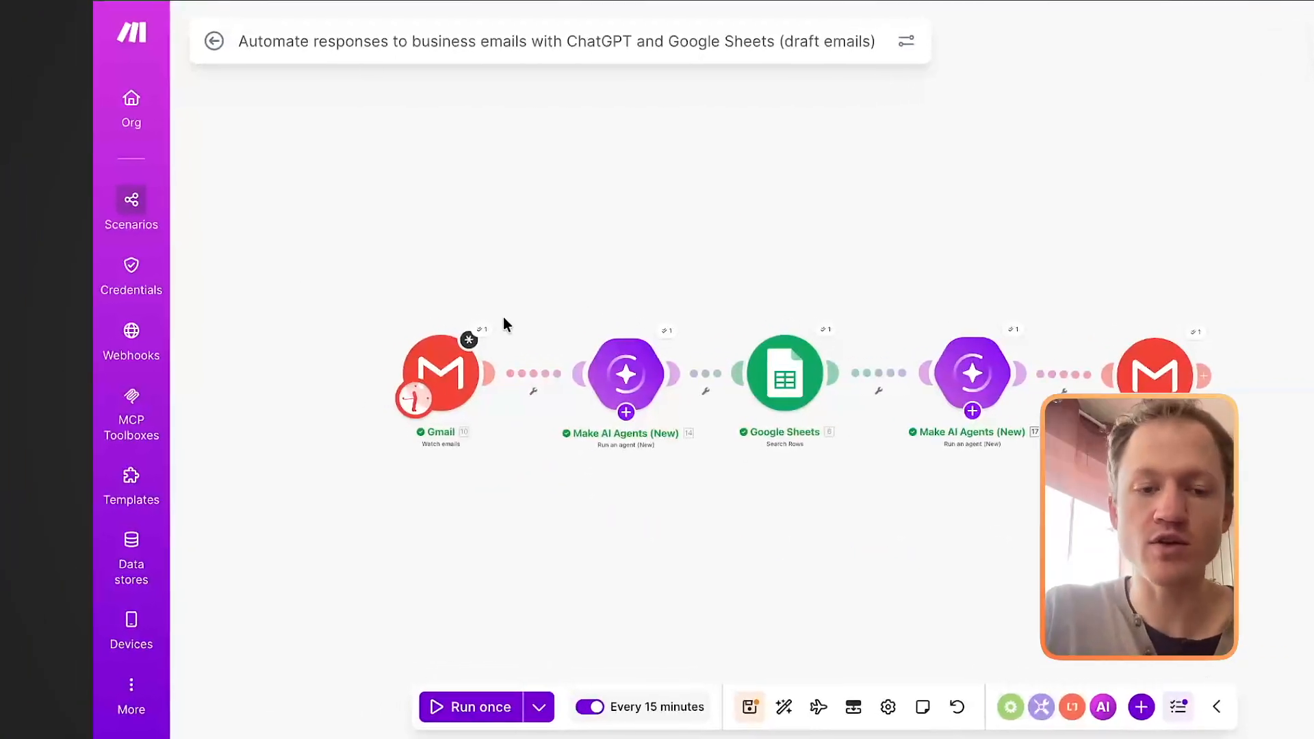
Step: Configure the Gmail Watch emails module to watch the Inbox folder without marking fetched messages as read, and save it
left_click(446, 376)
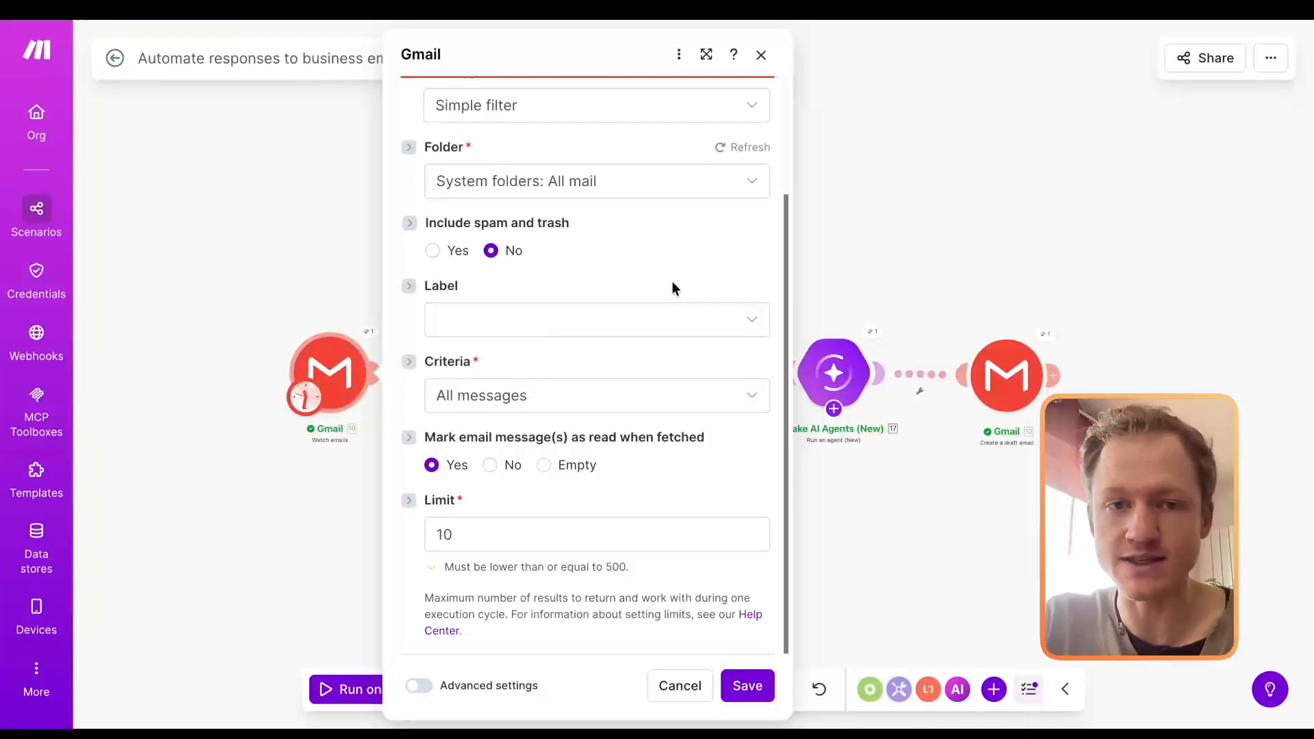
scroll(669, 329, "up", 2)
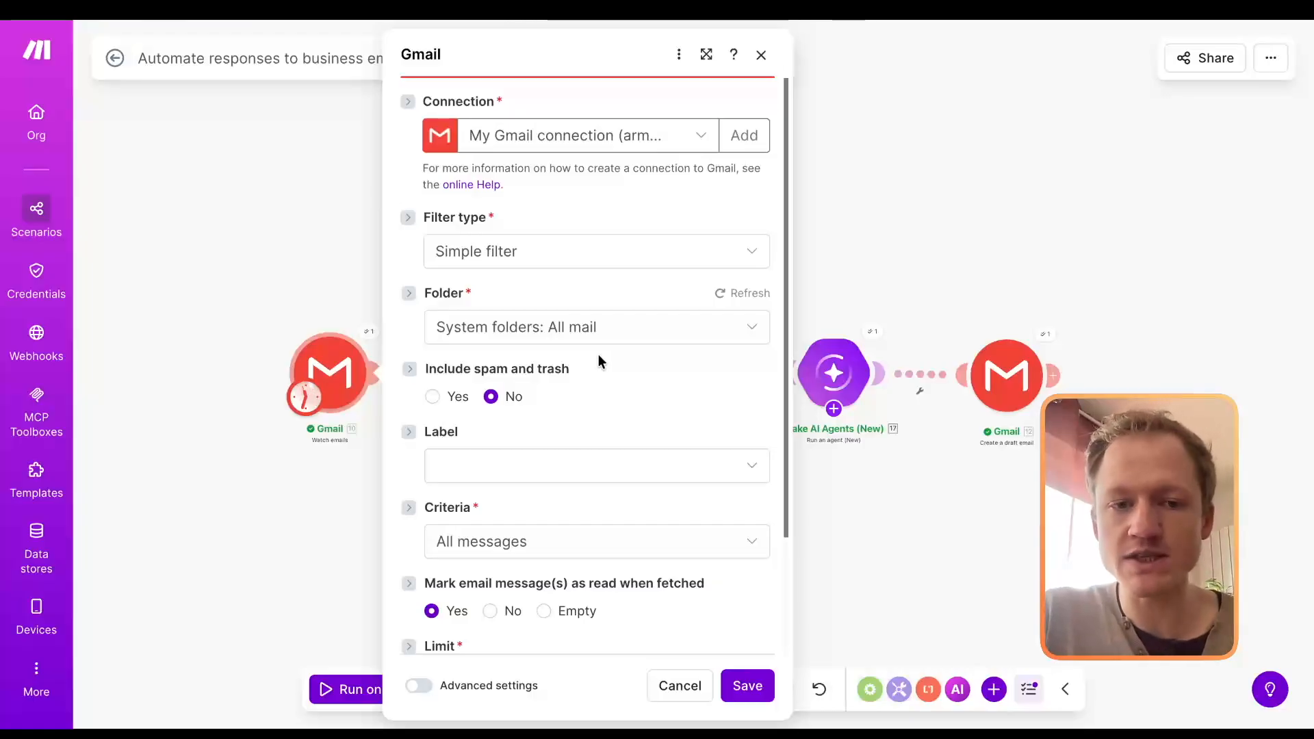
left_click(608, 333)
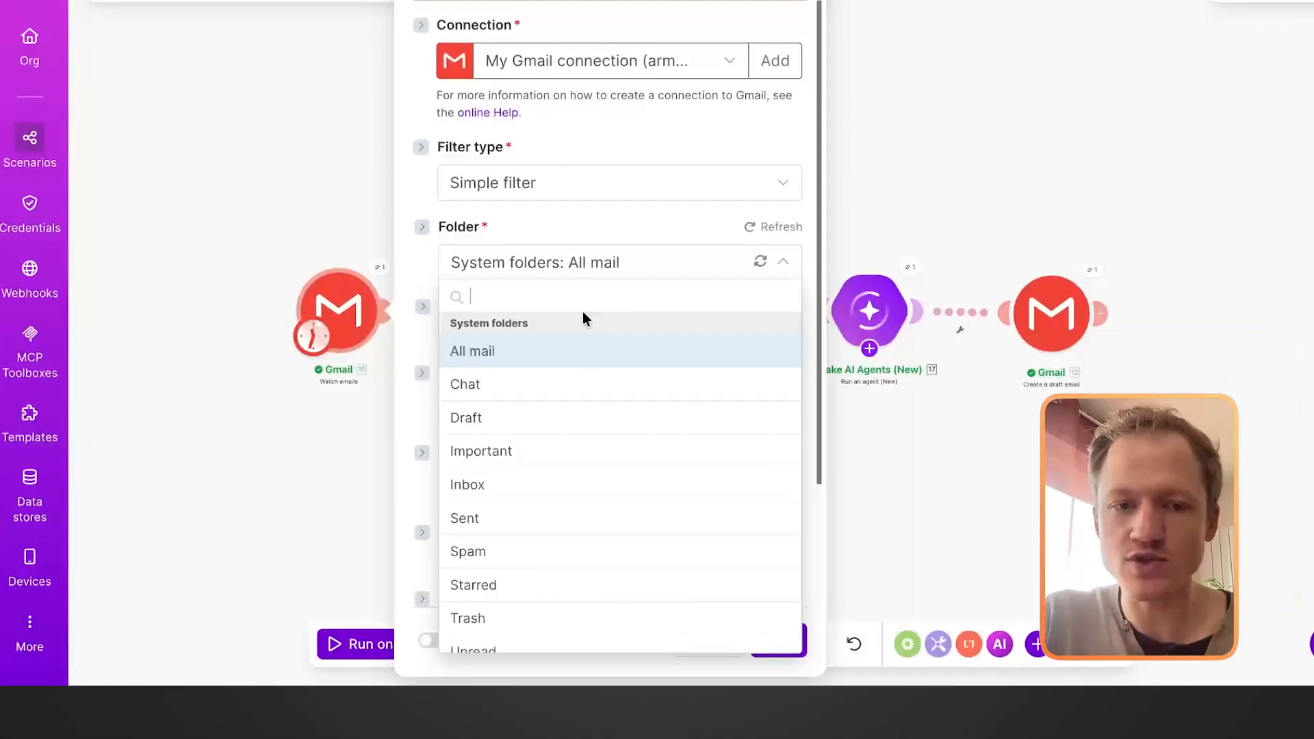
scroll(583, 420, "down", 1)
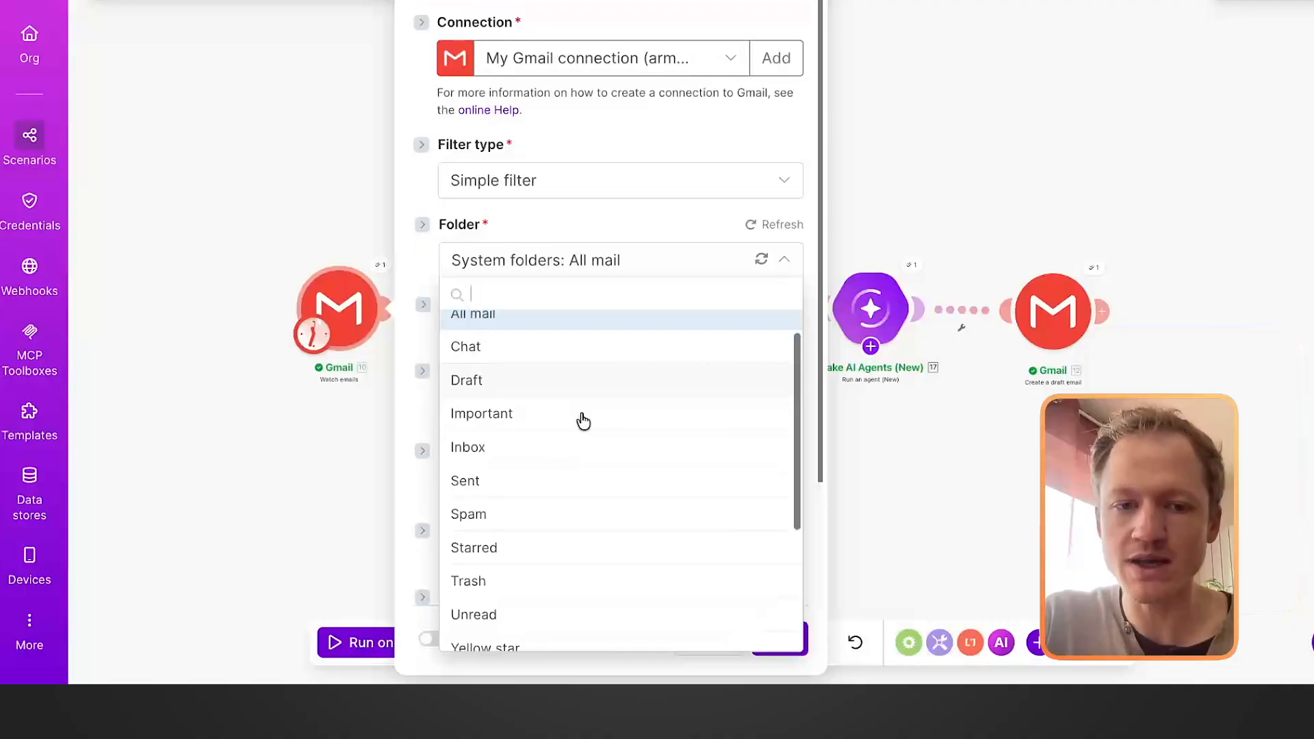
left_click(528, 452)
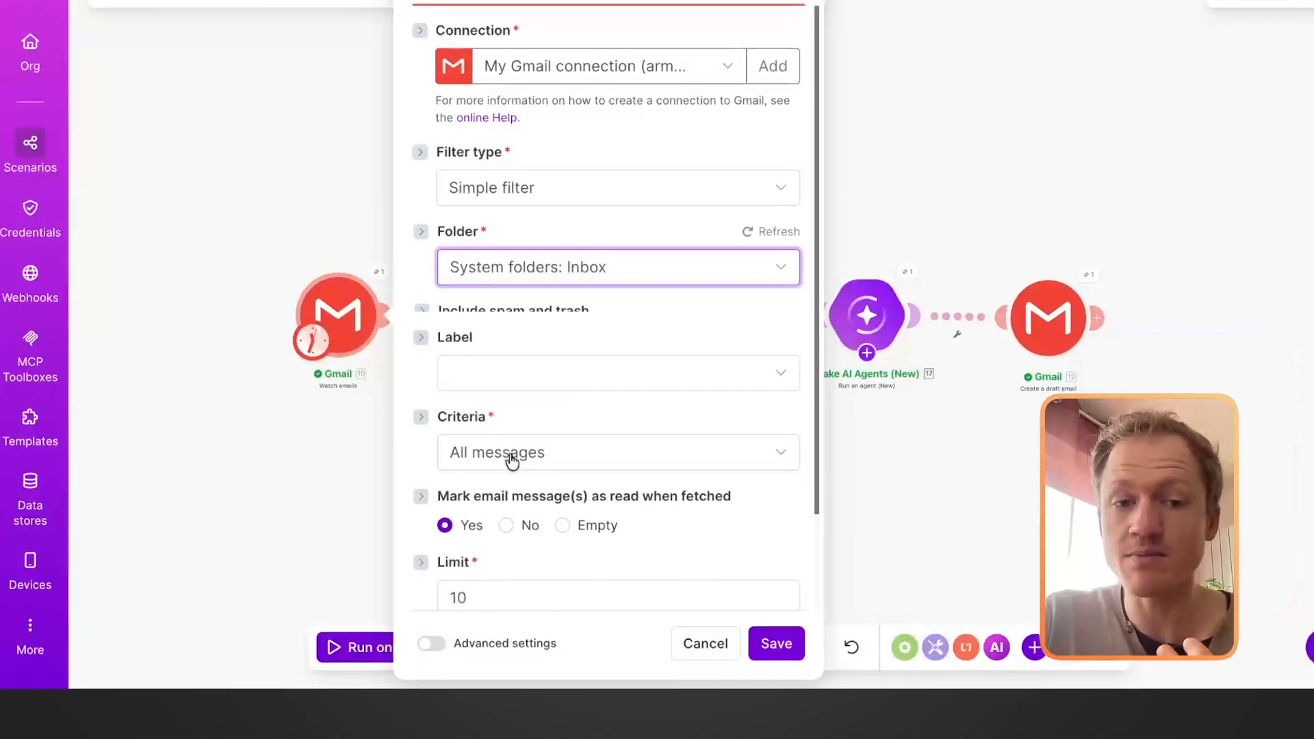
scroll(596, 363, "down", 1)
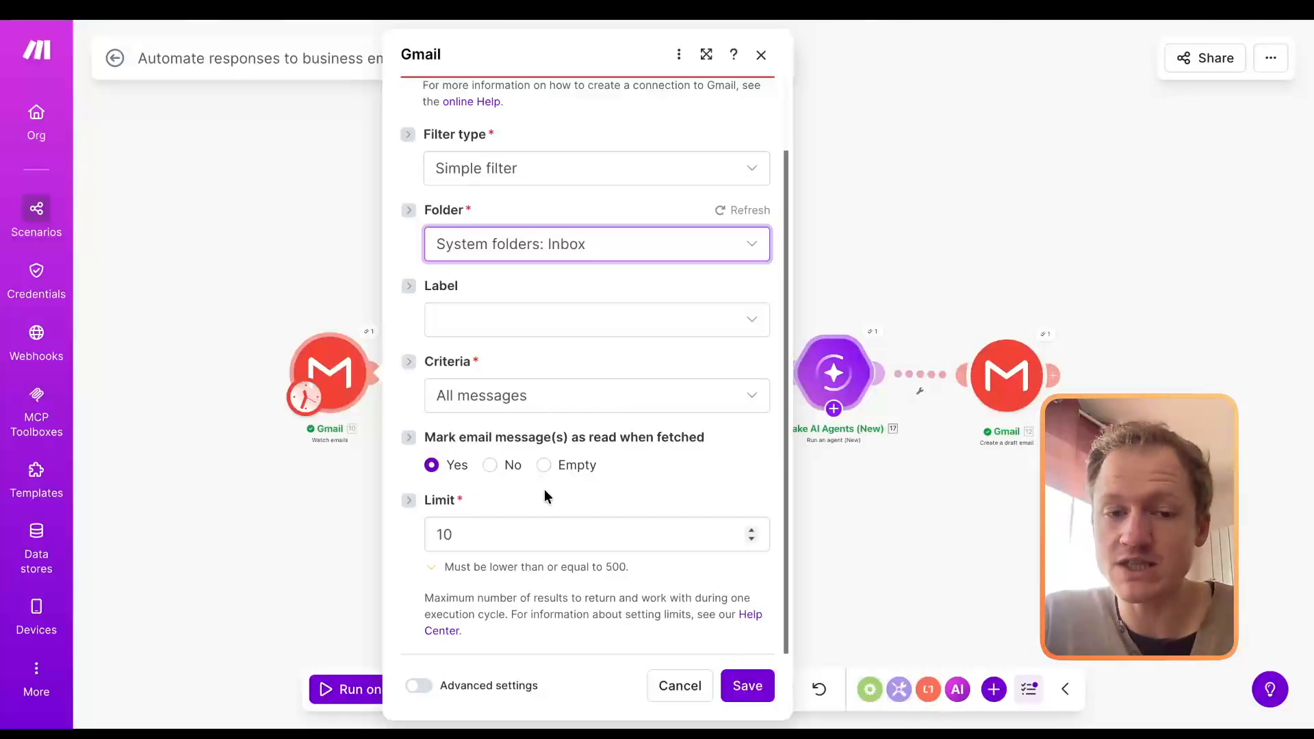
left_click(490, 466)
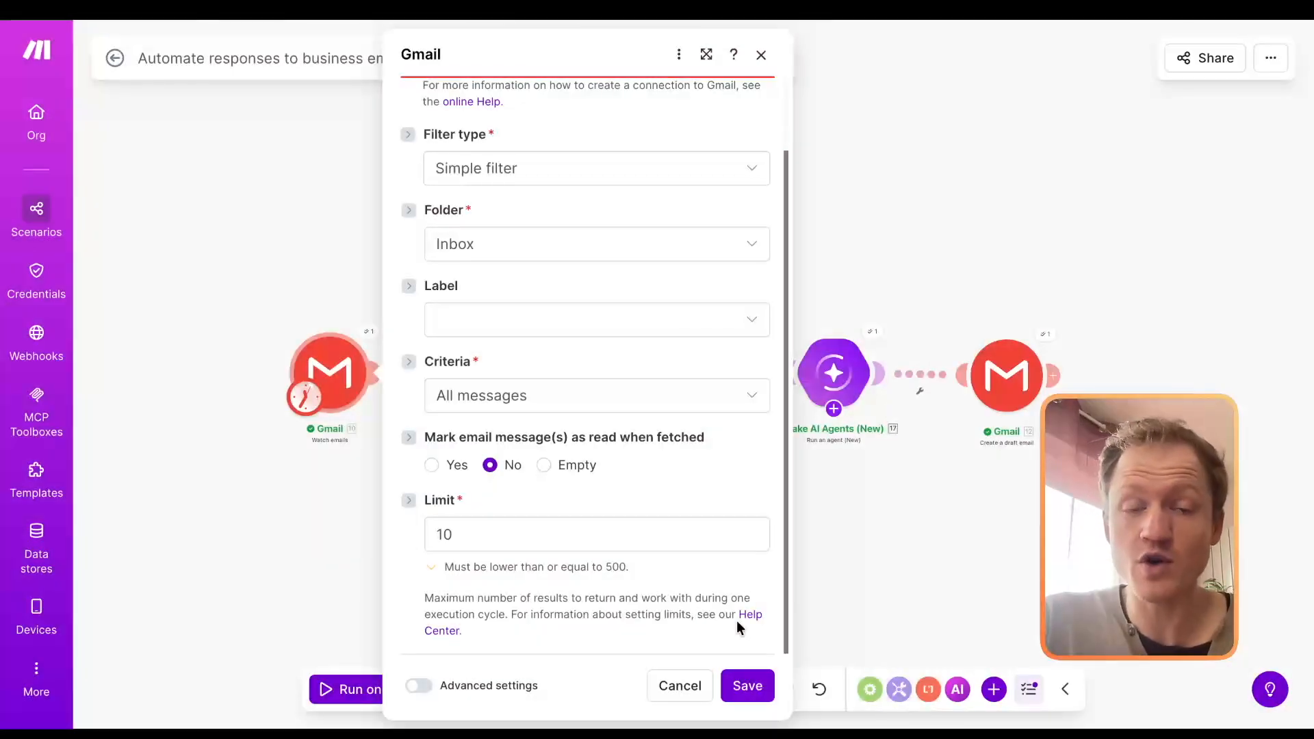
left_click(748, 686)
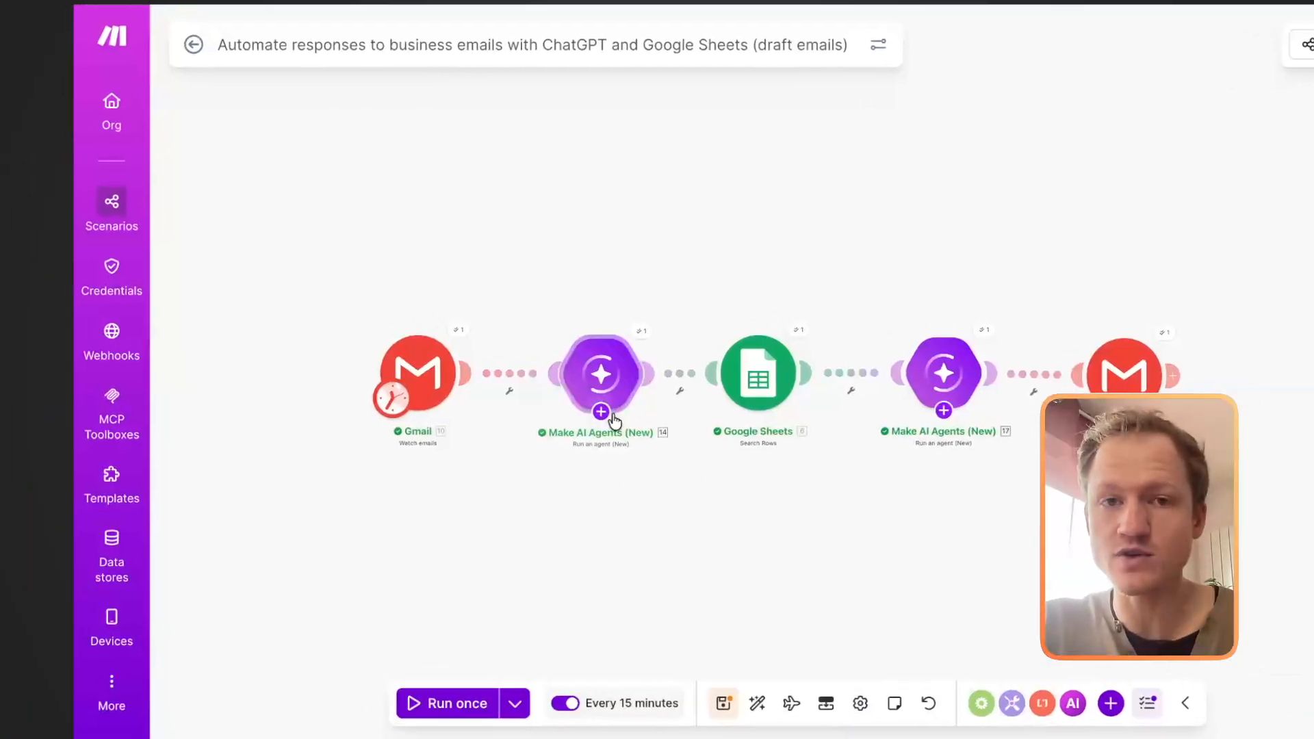
Step: Examine the first AI agent's email categorization prompt and the Gmail values available for mapping into it
left_click(637, 398)
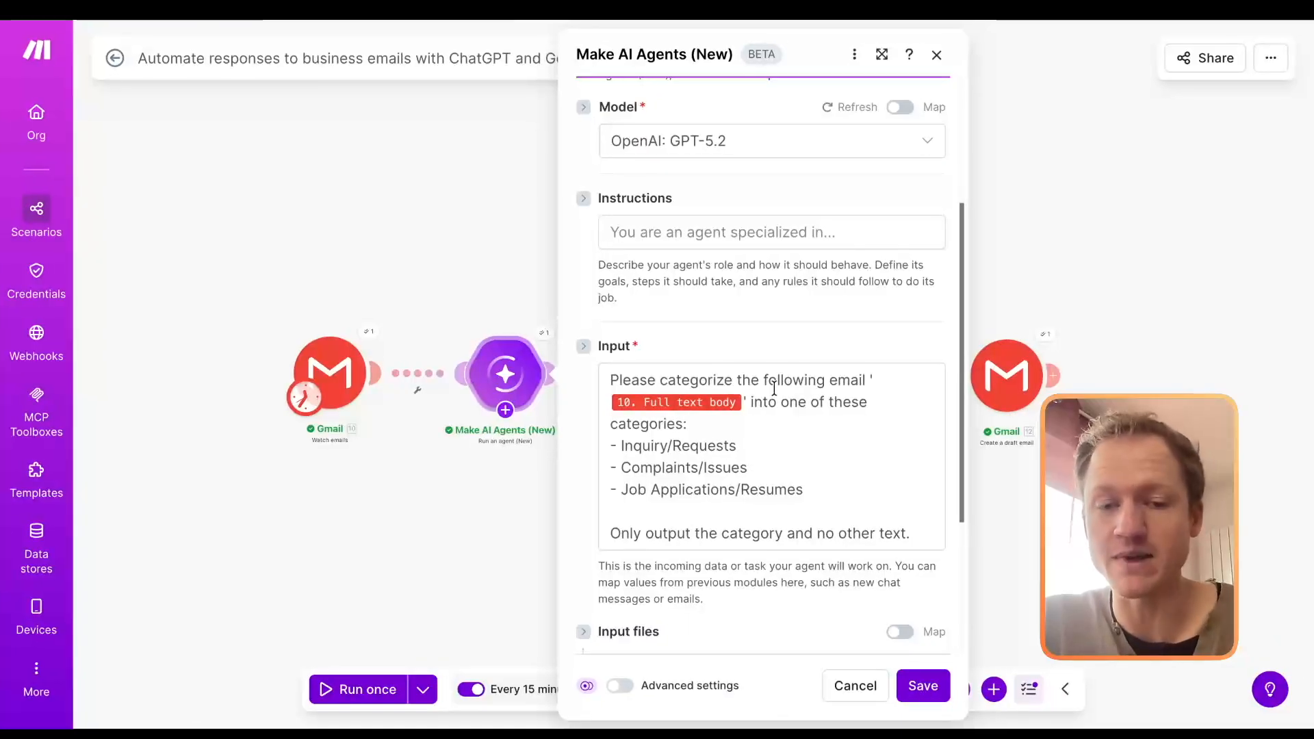
scroll(775, 388, "down", 2)
left_click(725, 152)
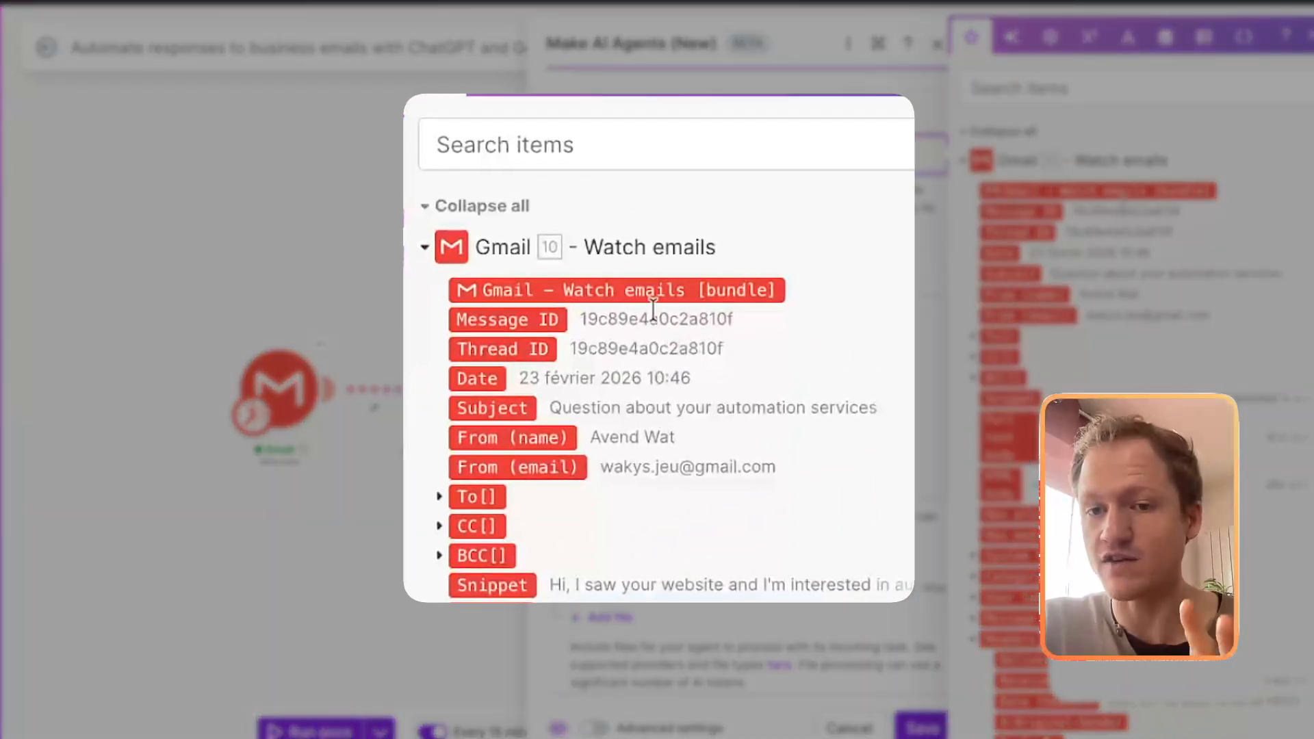
scroll(1124, 202, "down", 2)
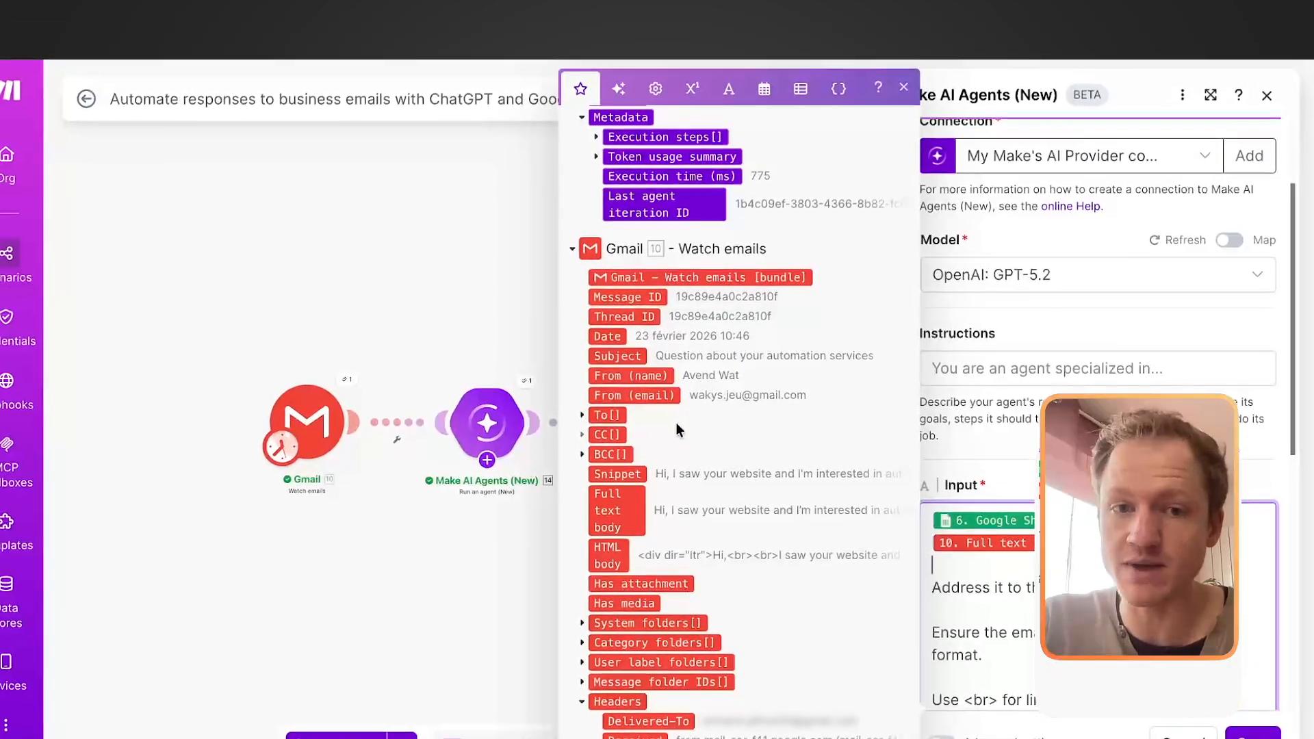
scroll(676, 420, "up", 2)
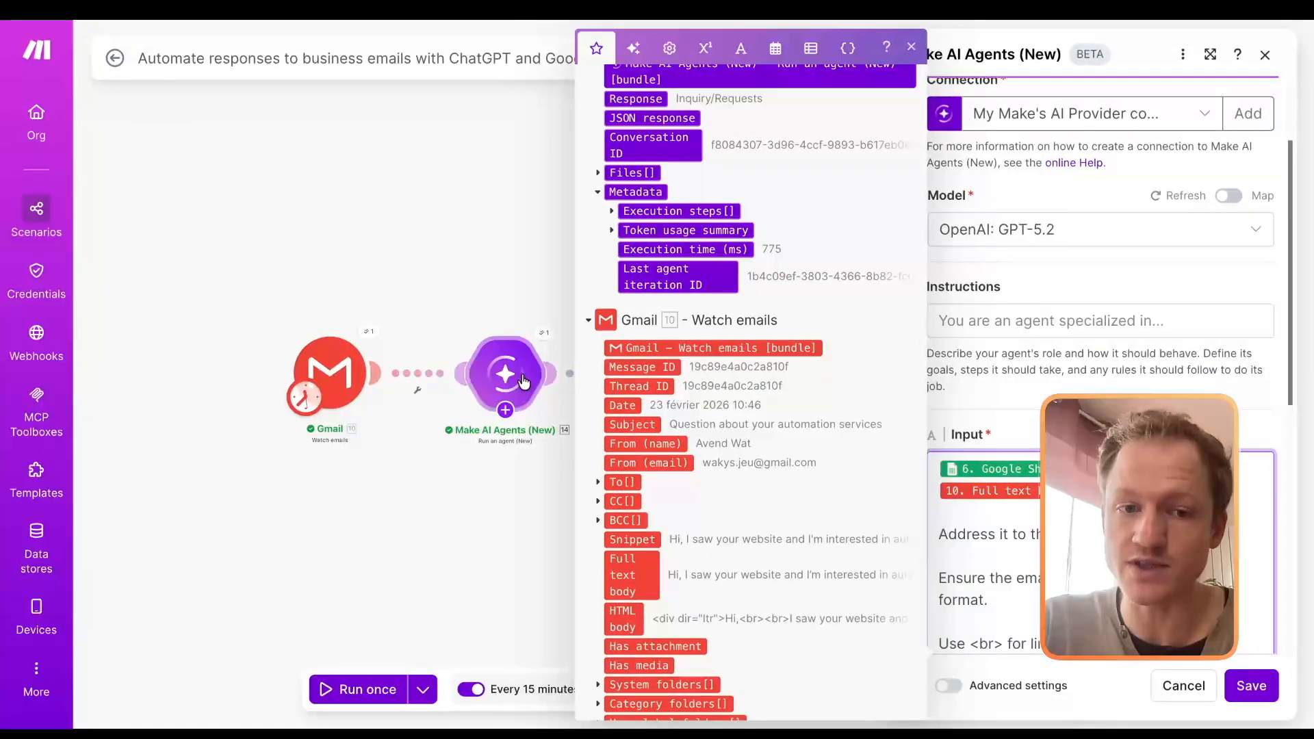
scroll(698, 140, "up", 6)
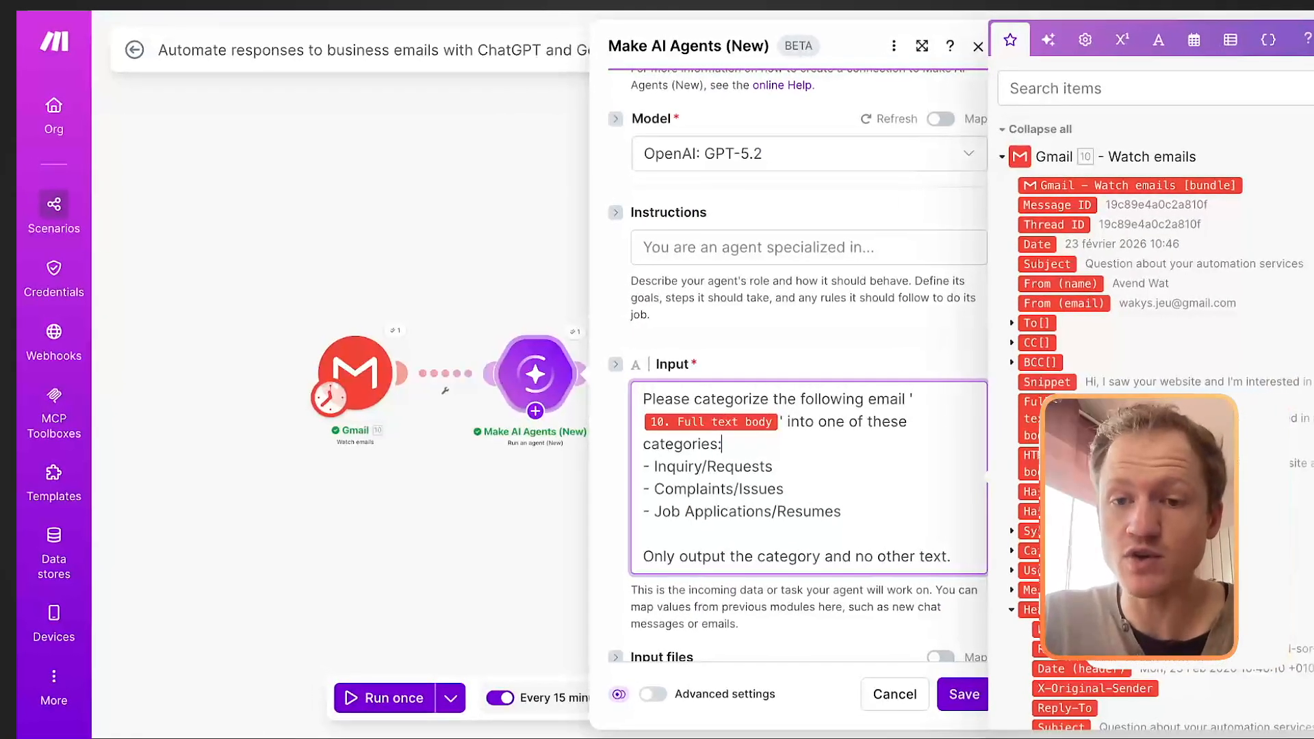
scroll(1157, 398, "down", 5)
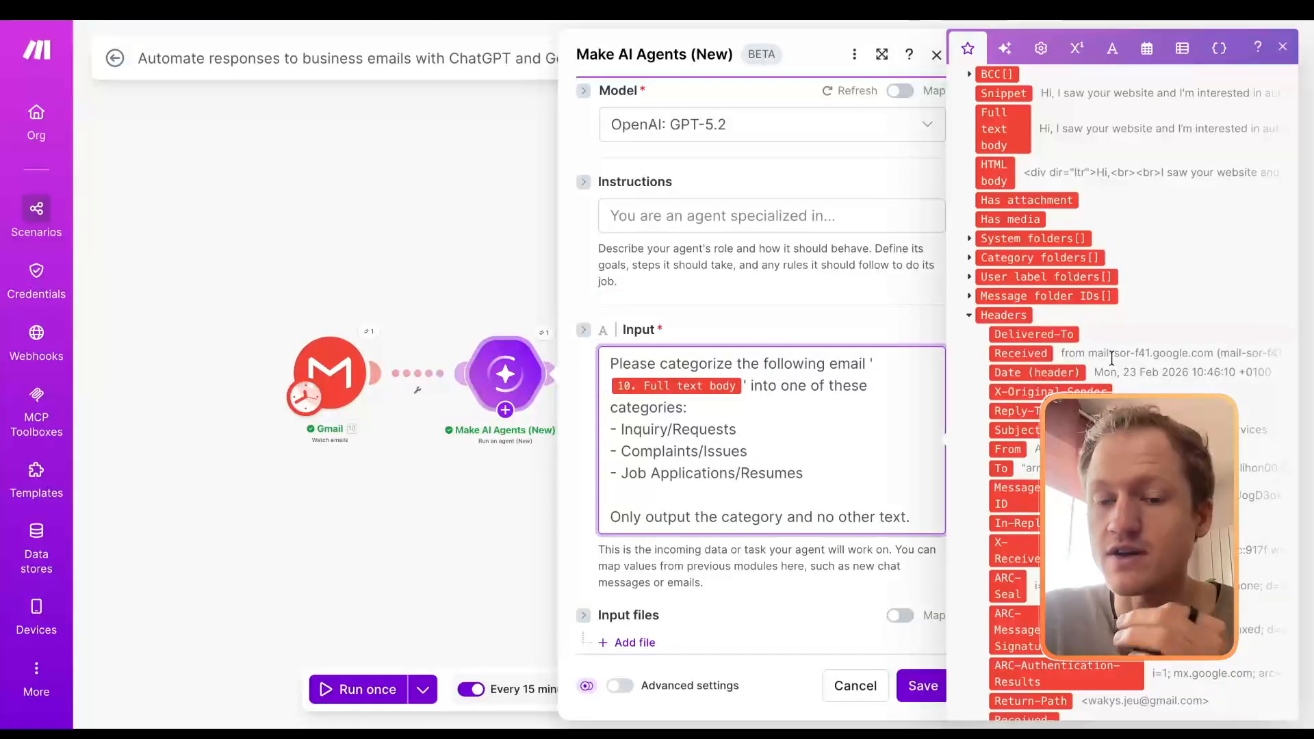
Step: Delete the mapped value from the categorization prompt and reinsert Gmail's Full text body between the quotation marks
left_click(782, 369)
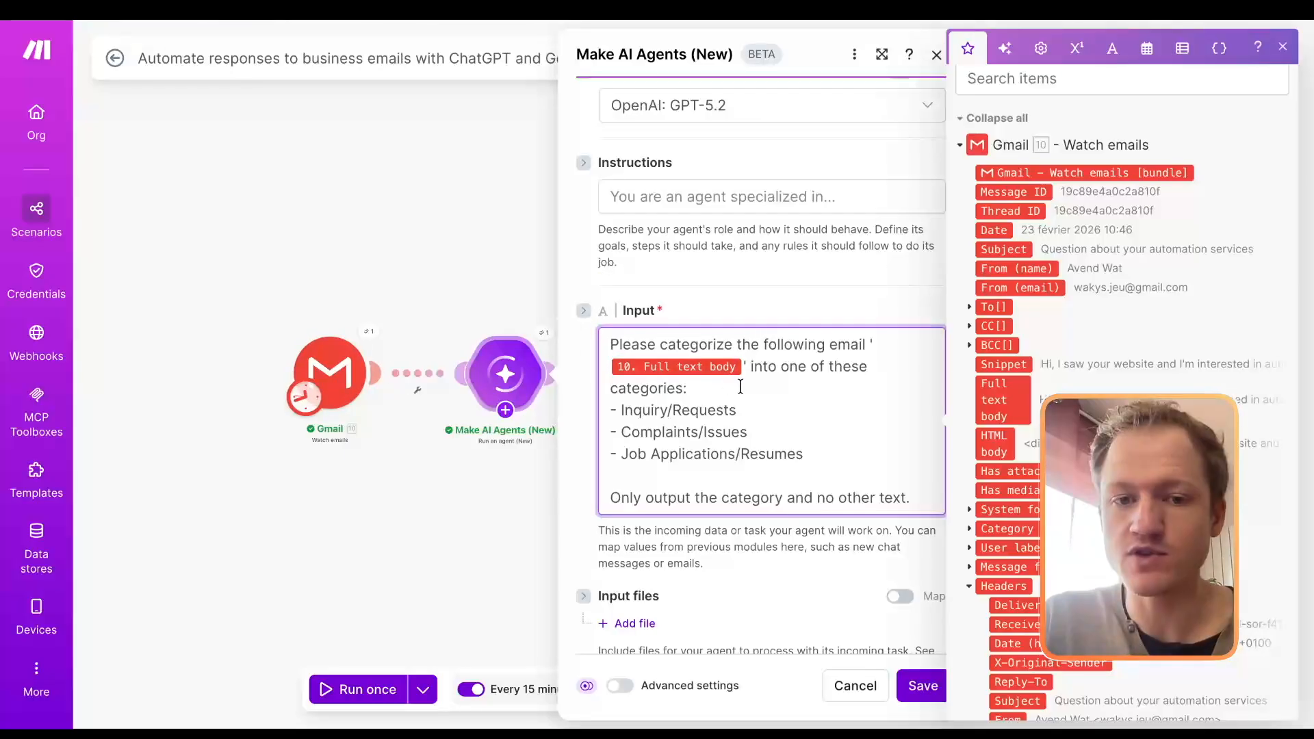
key("BackSpace")
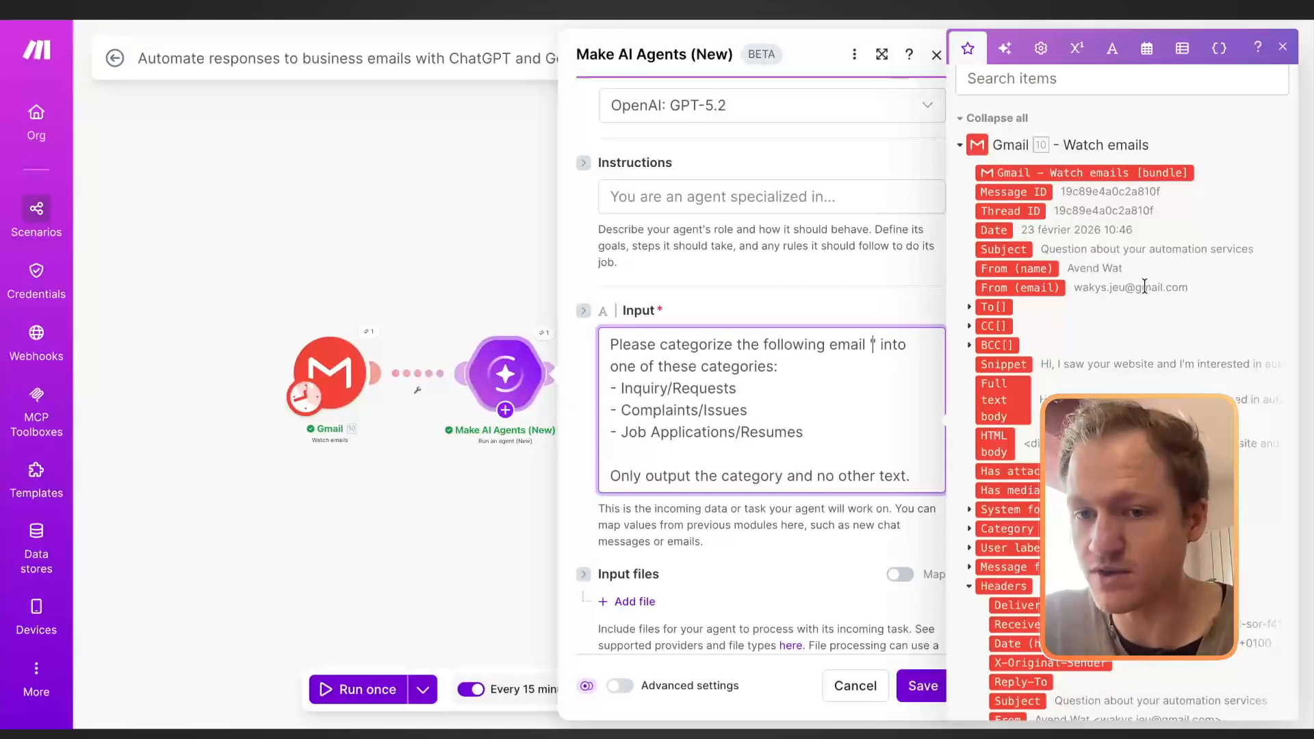
scroll(1127, 346, "down", 2)
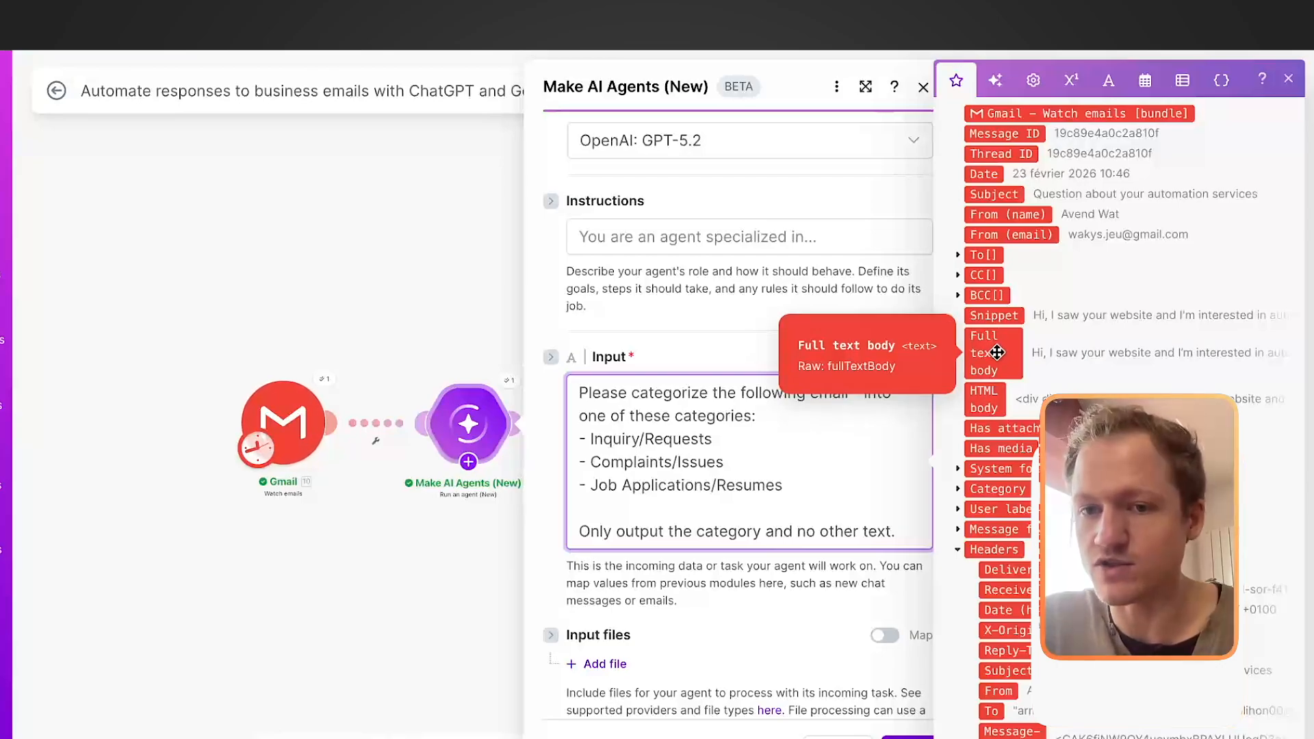
left_click_drag(997, 352, 851, 405)
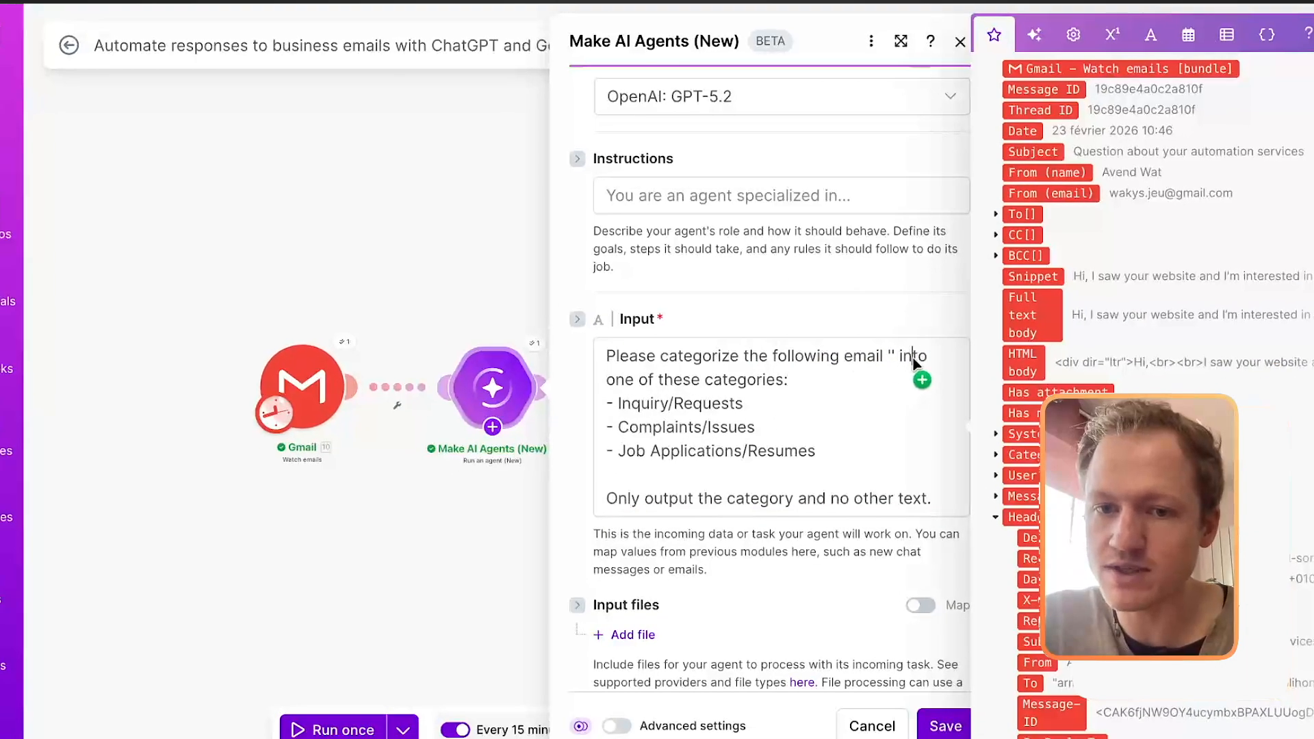
left_click_drag(890, 361, 889, 357)
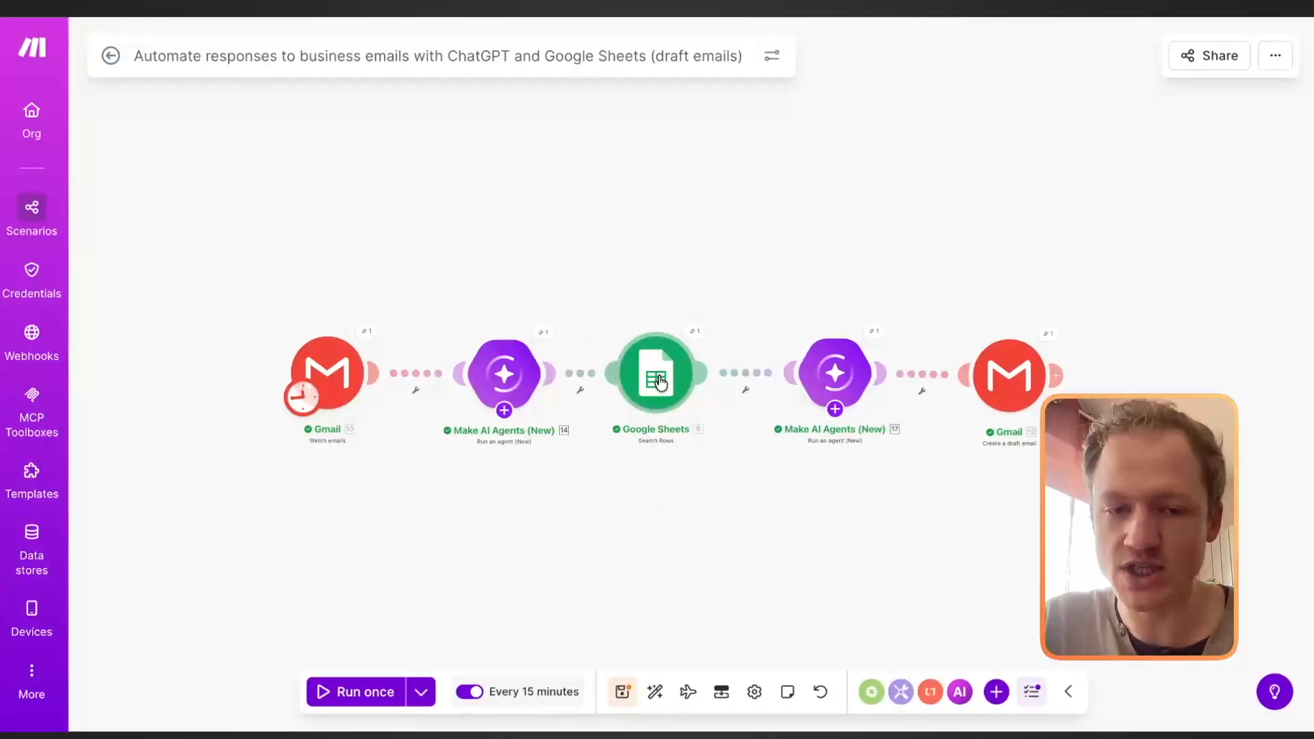
Step: Choose "Business emails categories and prompt" as the spreadsheet for the Google Sheets Search Rows module
left_click(658, 380)
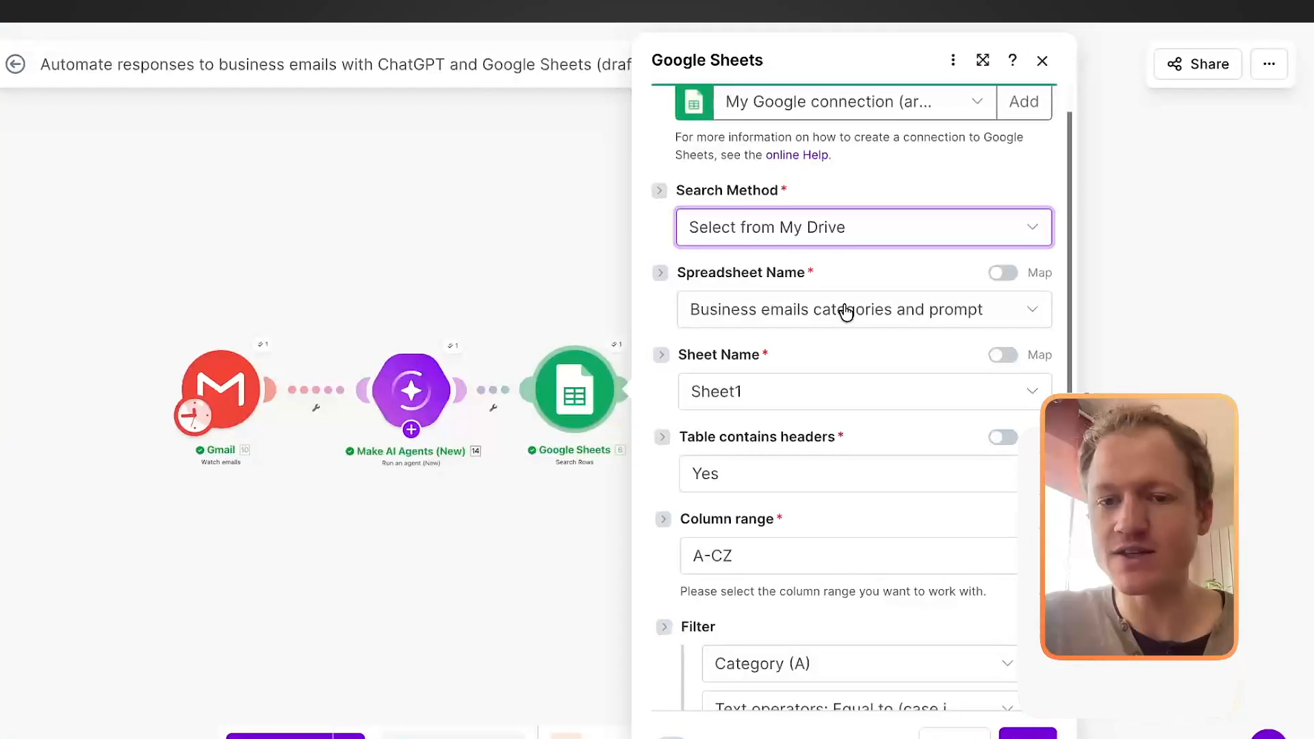
left_click(856, 317)
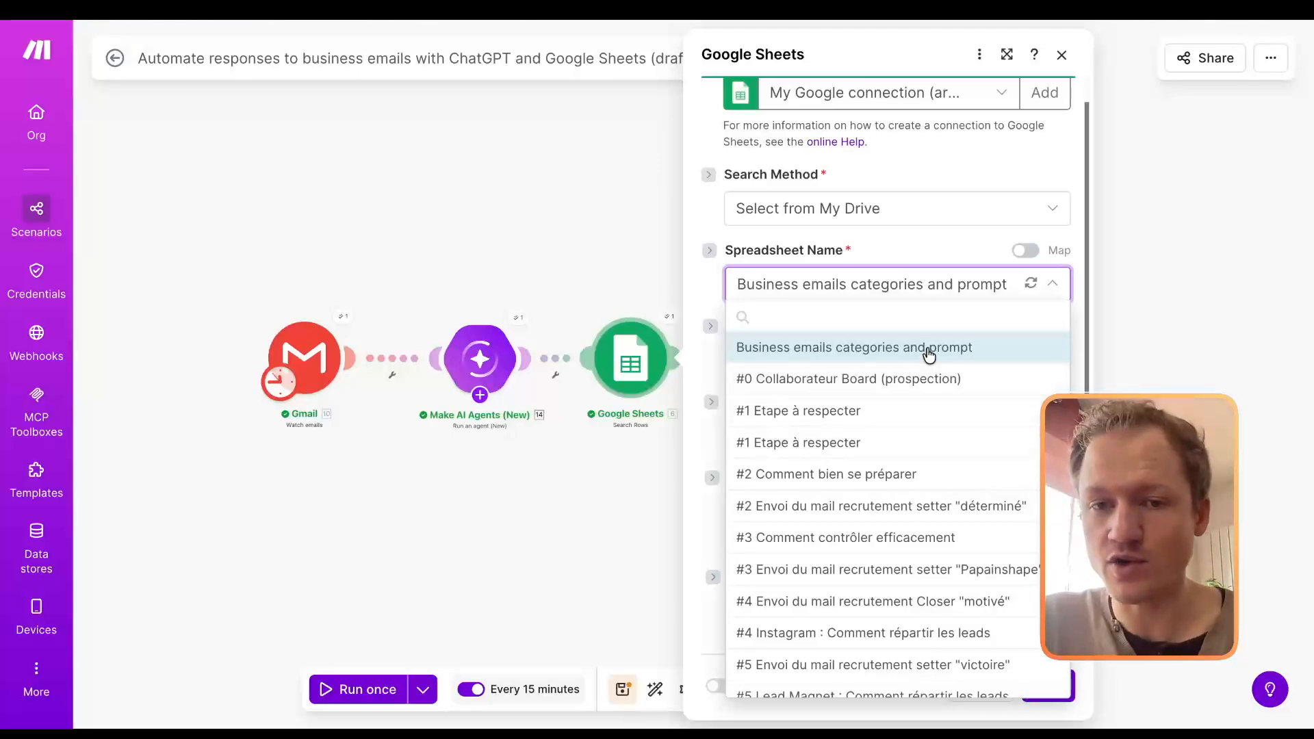
left_click(968, 361)
scroll(830, 259, "down", 2)
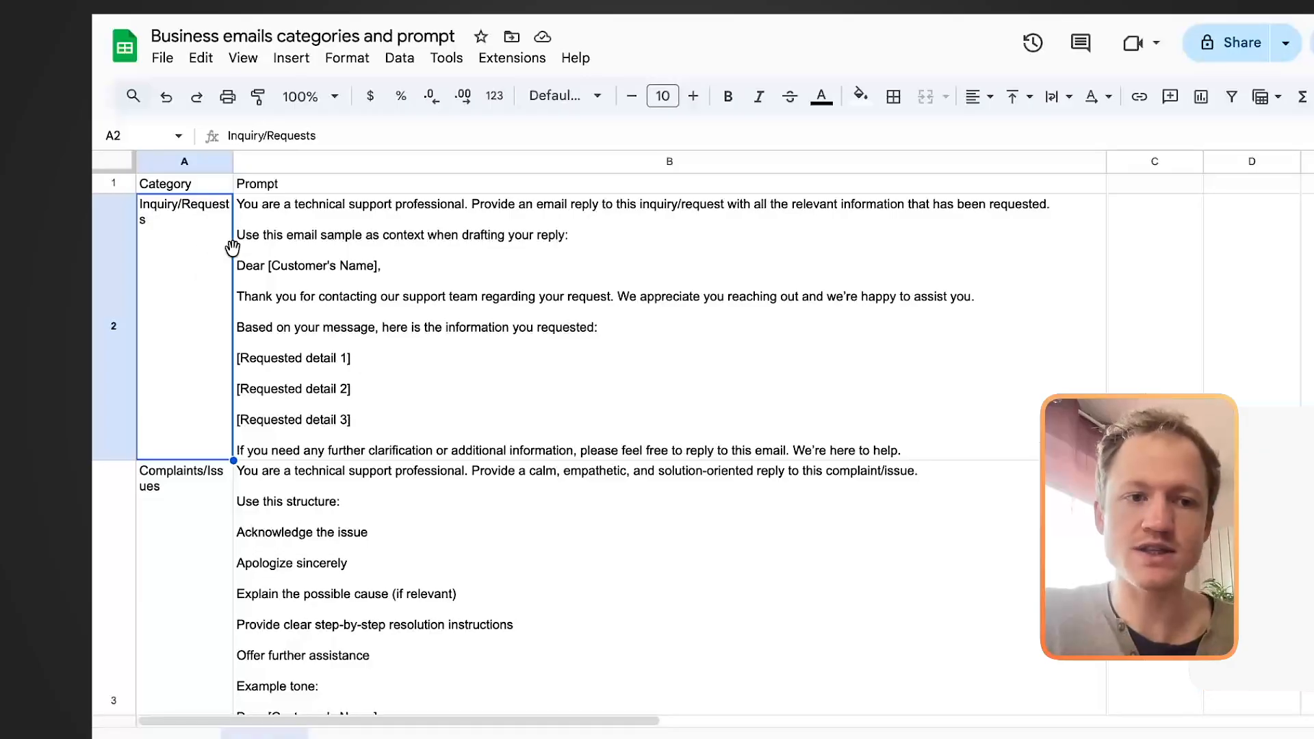
Step: Compare the category names in the spreadsheet's Category column with the three categories listed in the first AI agent's prompt
scroll(233, 248, "down", 7)
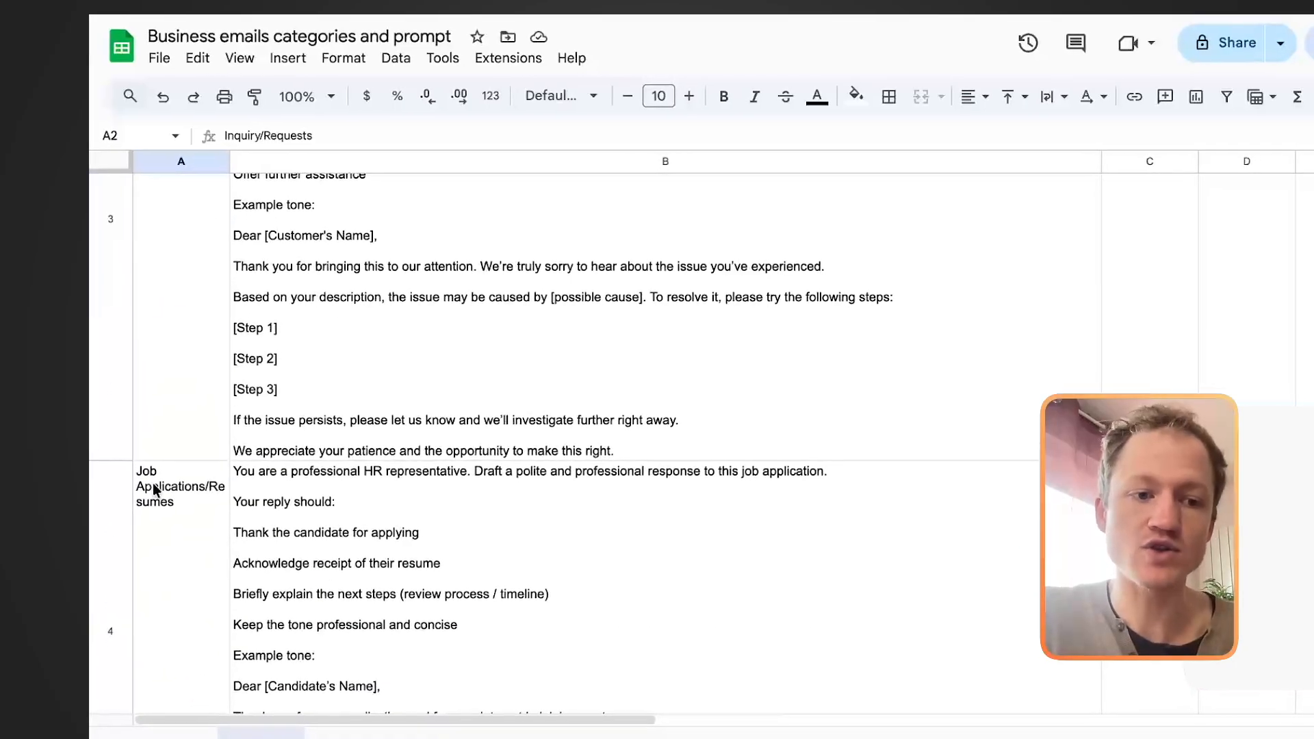
scroll(205, 397, "up", 7)
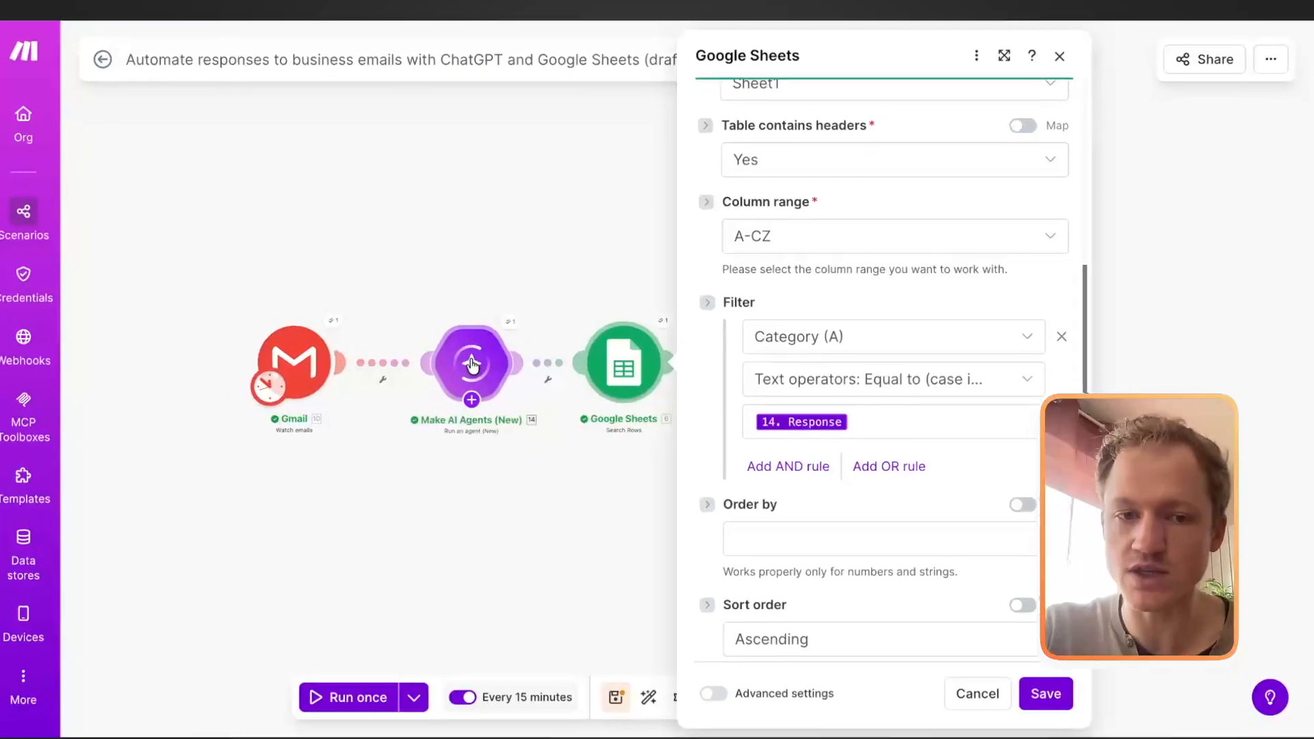
left_click(473, 365)
scroll(705, 339, "down", 3)
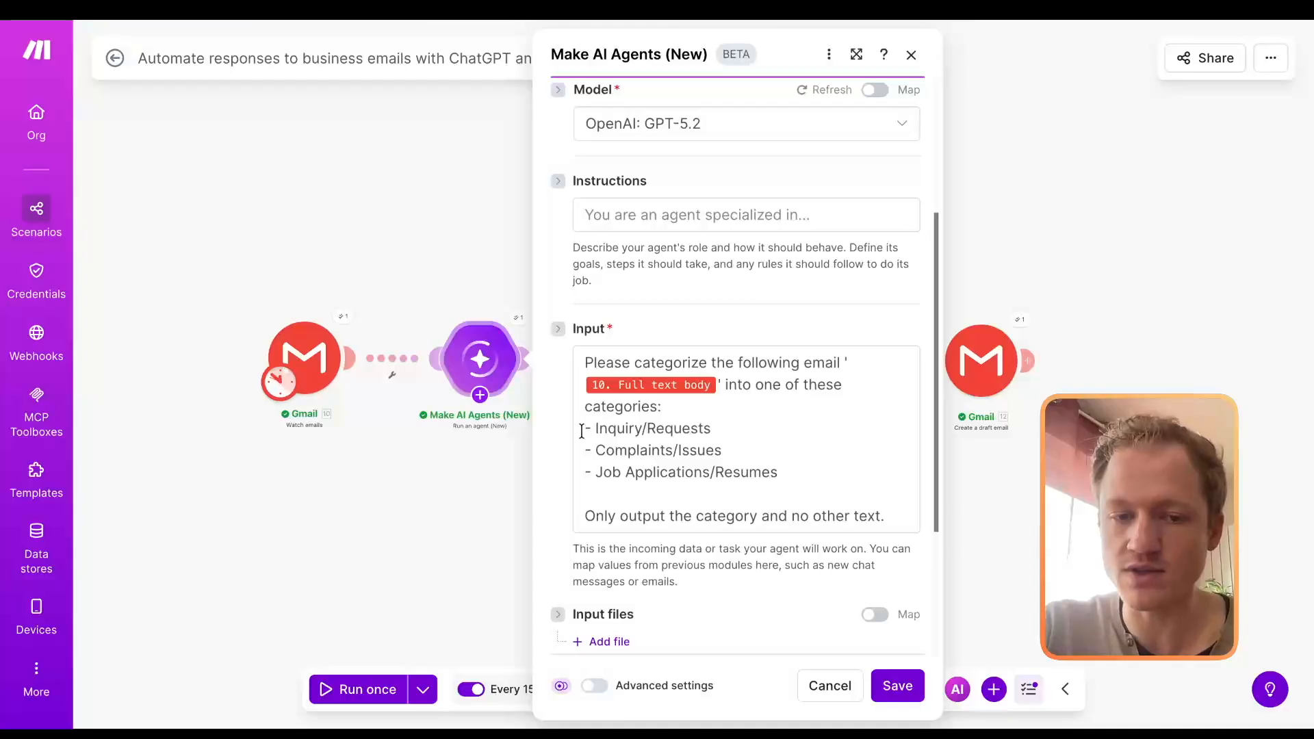
left_click_drag(582, 431, 797, 472)
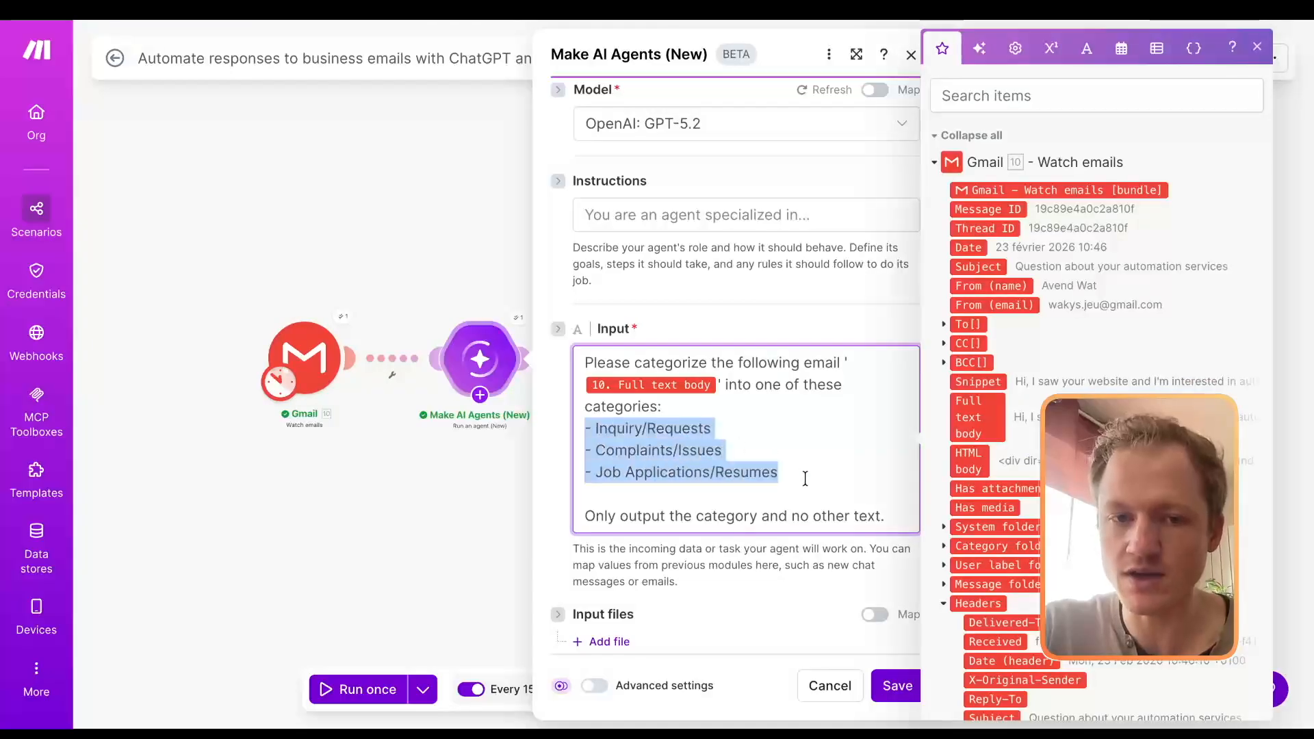
left_click(805, 478)
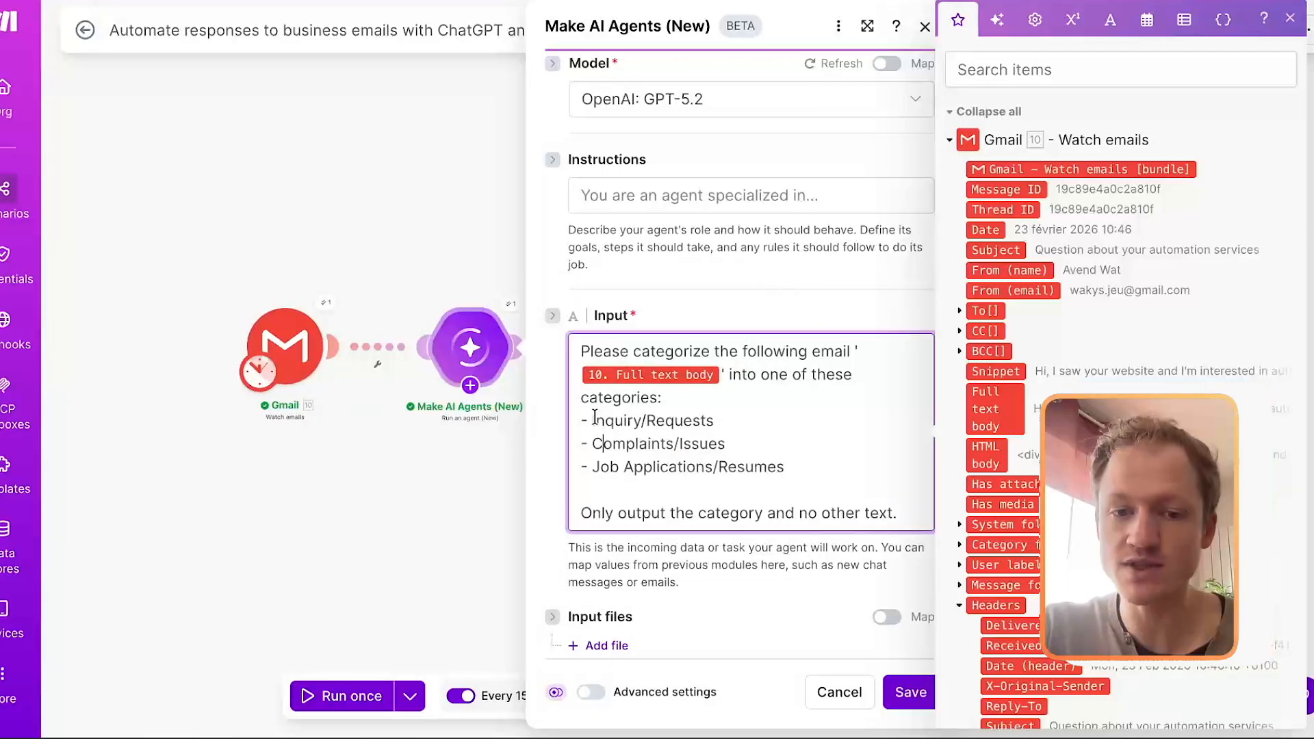
left_click_drag(591, 418, 797, 465)
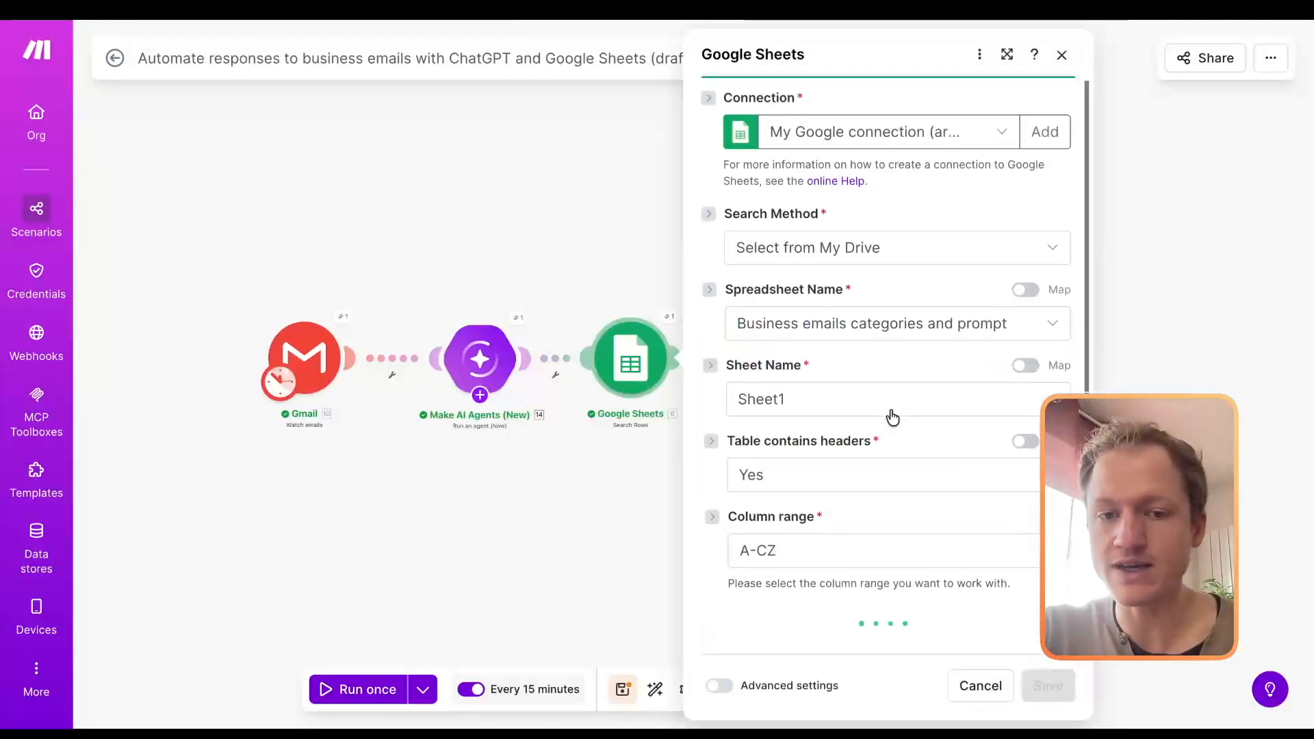
Step: Map the first AI agent's Response as the value of the Google Sheets Category (A) filter
scroll(892, 416, "down", 3)
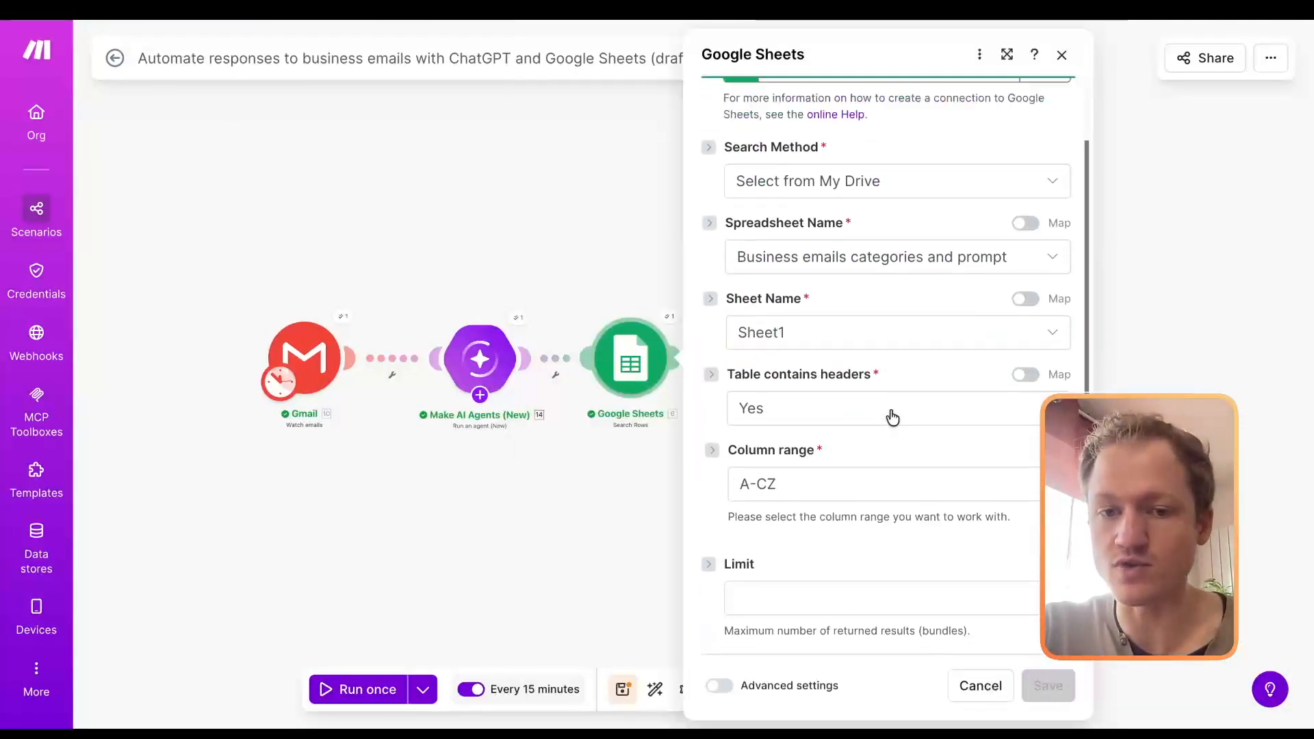
scroll(890, 408, "down", 2)
left_click(884, 420)
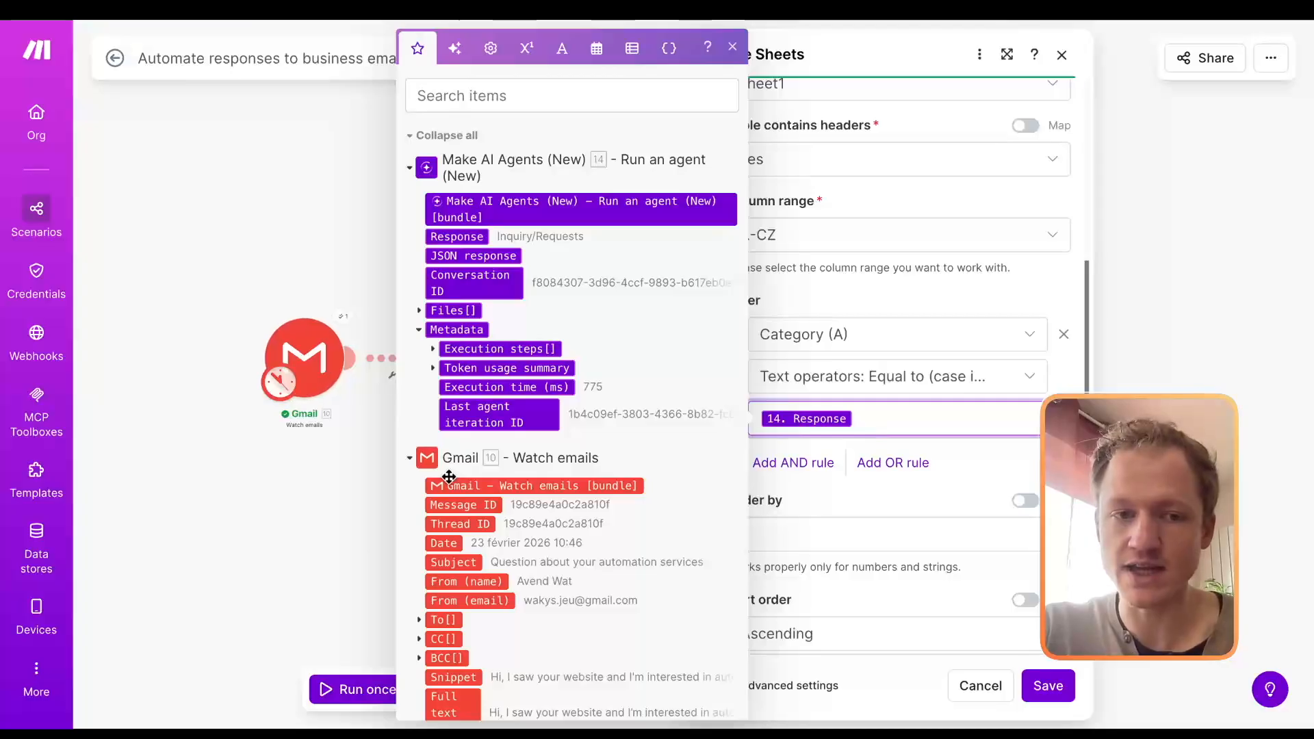
scroll(539, 364, "down", 5)
scroll(539, 364, "up", 4)
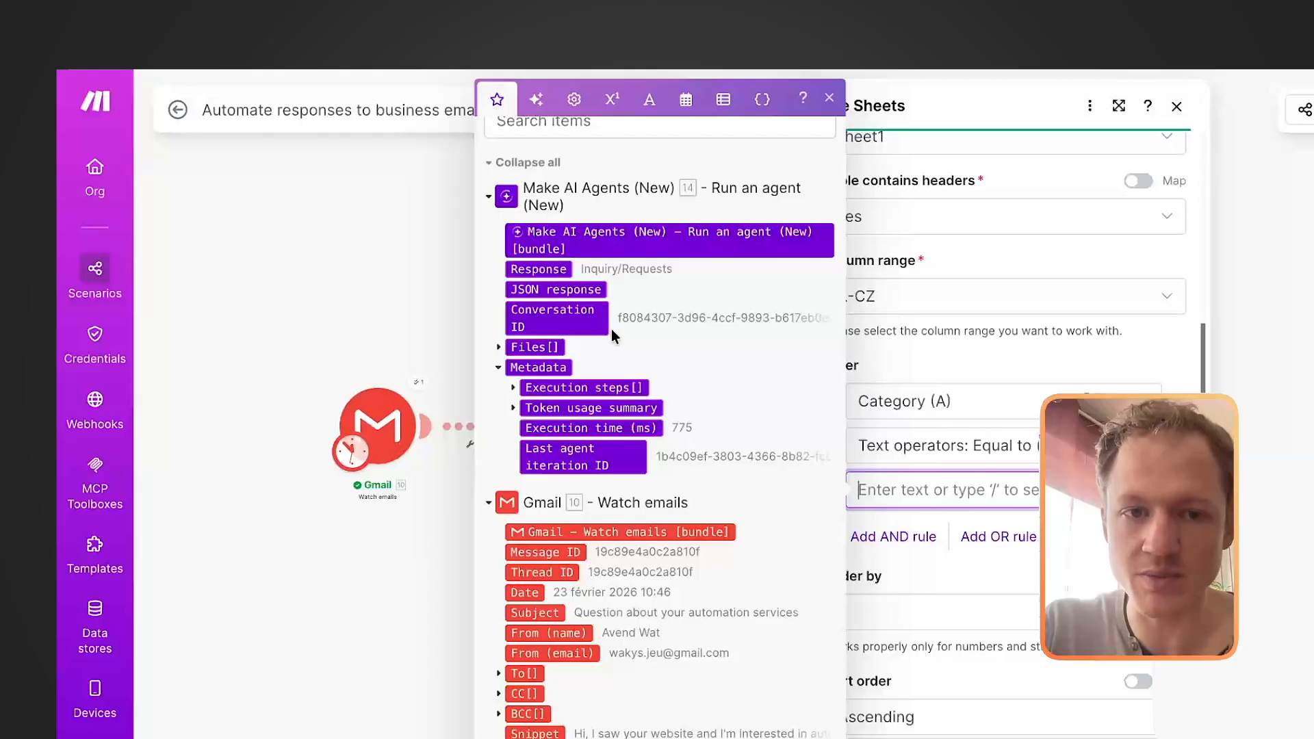
left_click_drag(544, 268, 1002, 491)
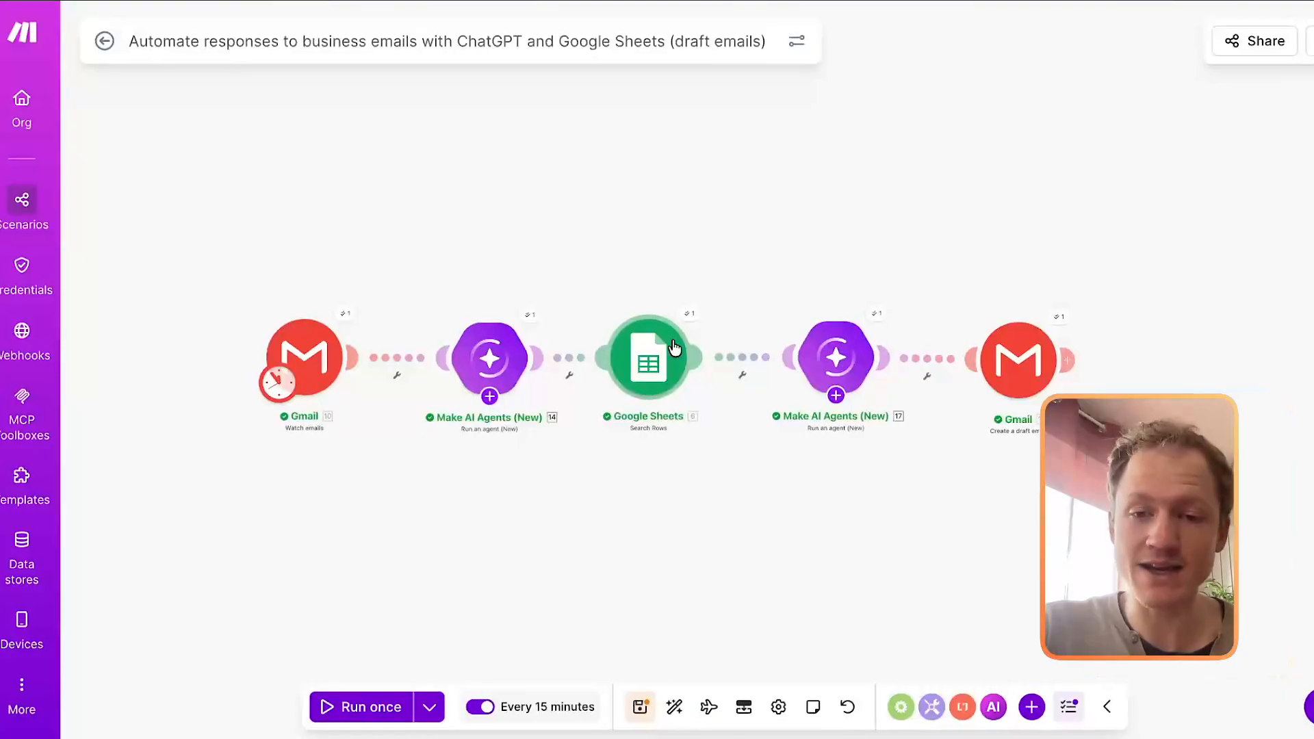
Step: Check the spreadsheet's Prompt column and map Google Sheets' Prompt (B) at the start of the second AI agent's Input
left_click(836, 353)
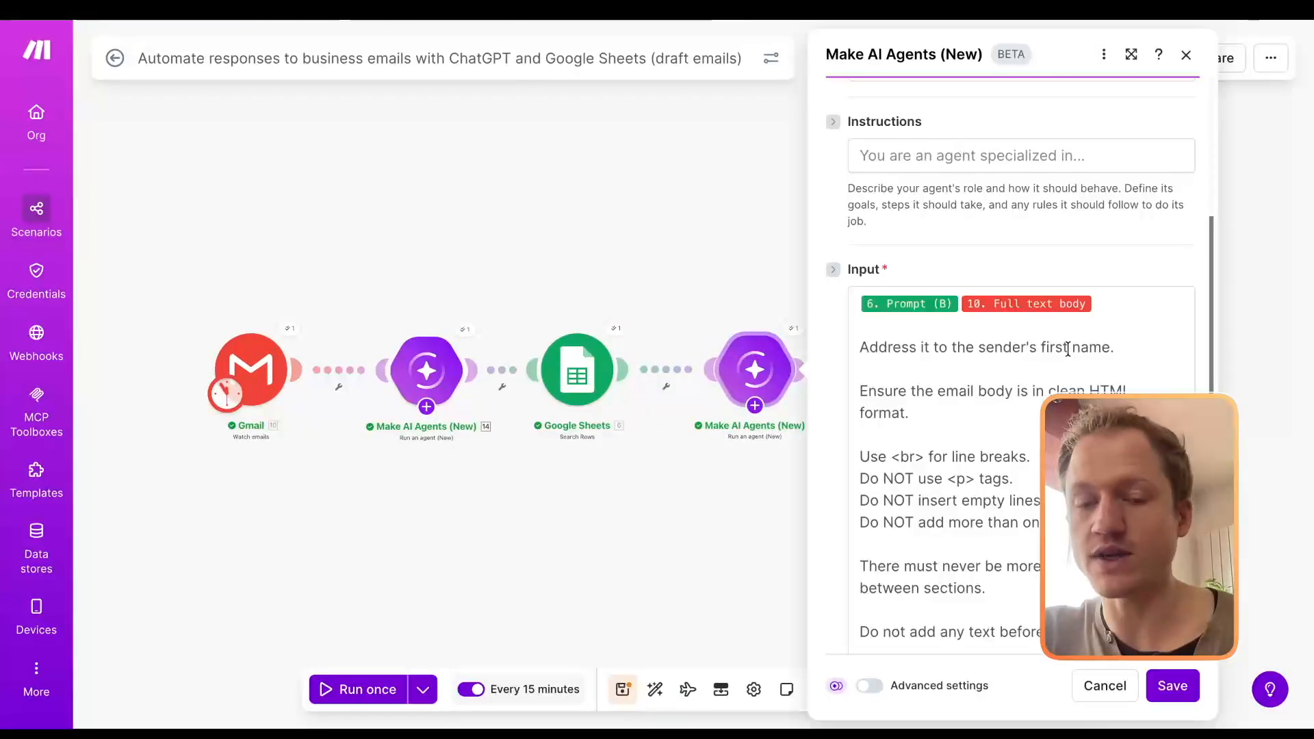
scroll(1116, 302, "down", 2)
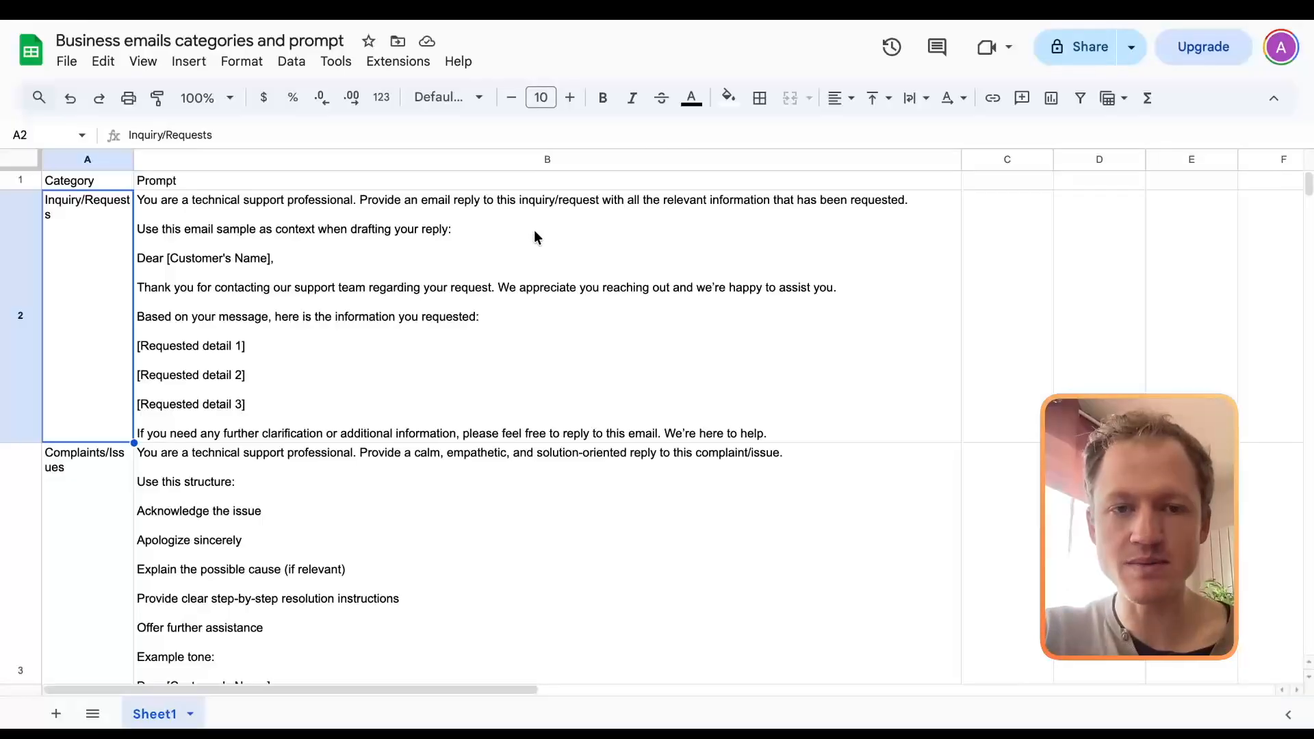
left_click(552, 161)
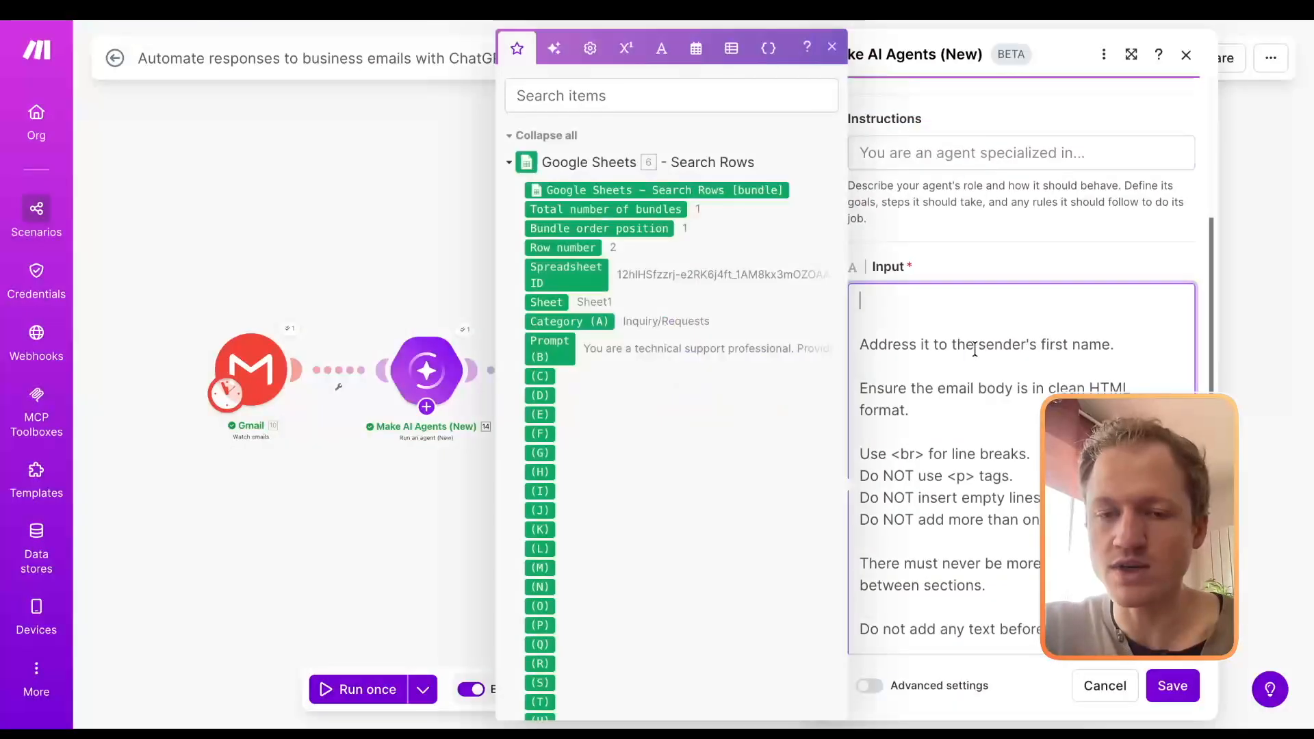
scroll(595, 356, "down", 1)
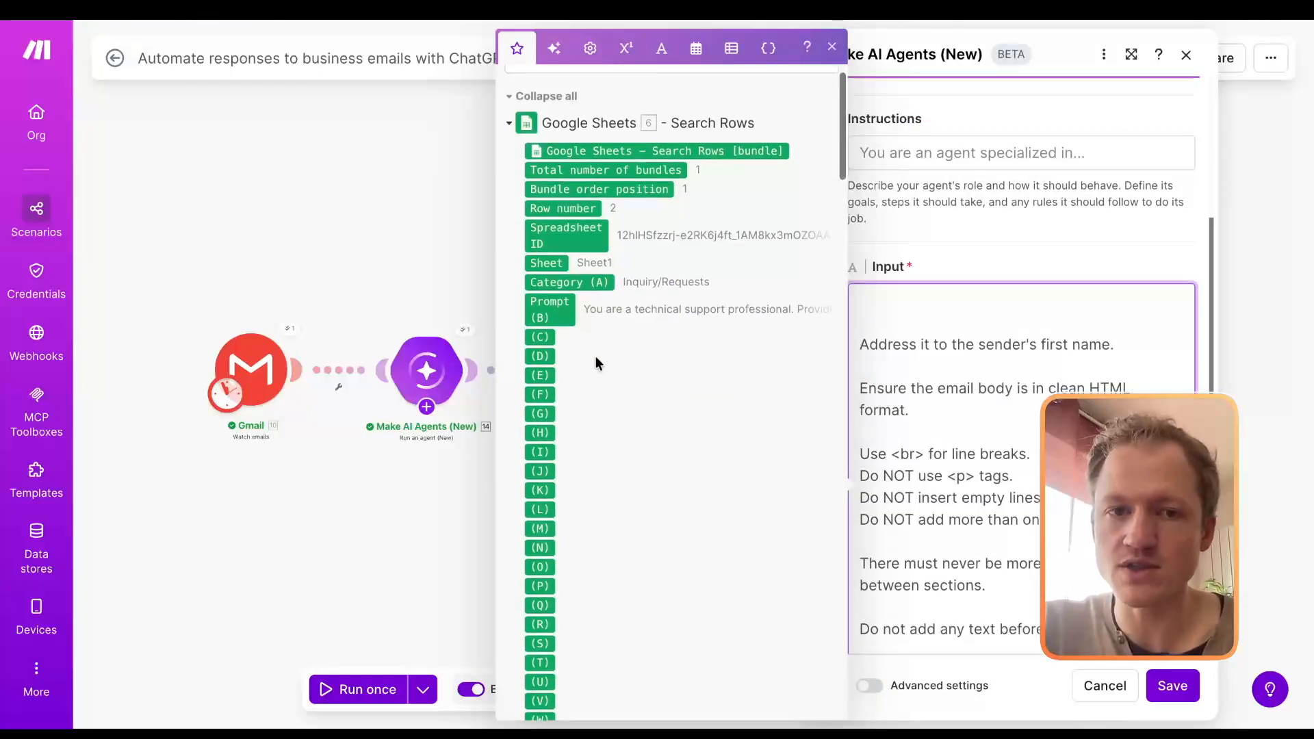
left_click(551, 306)
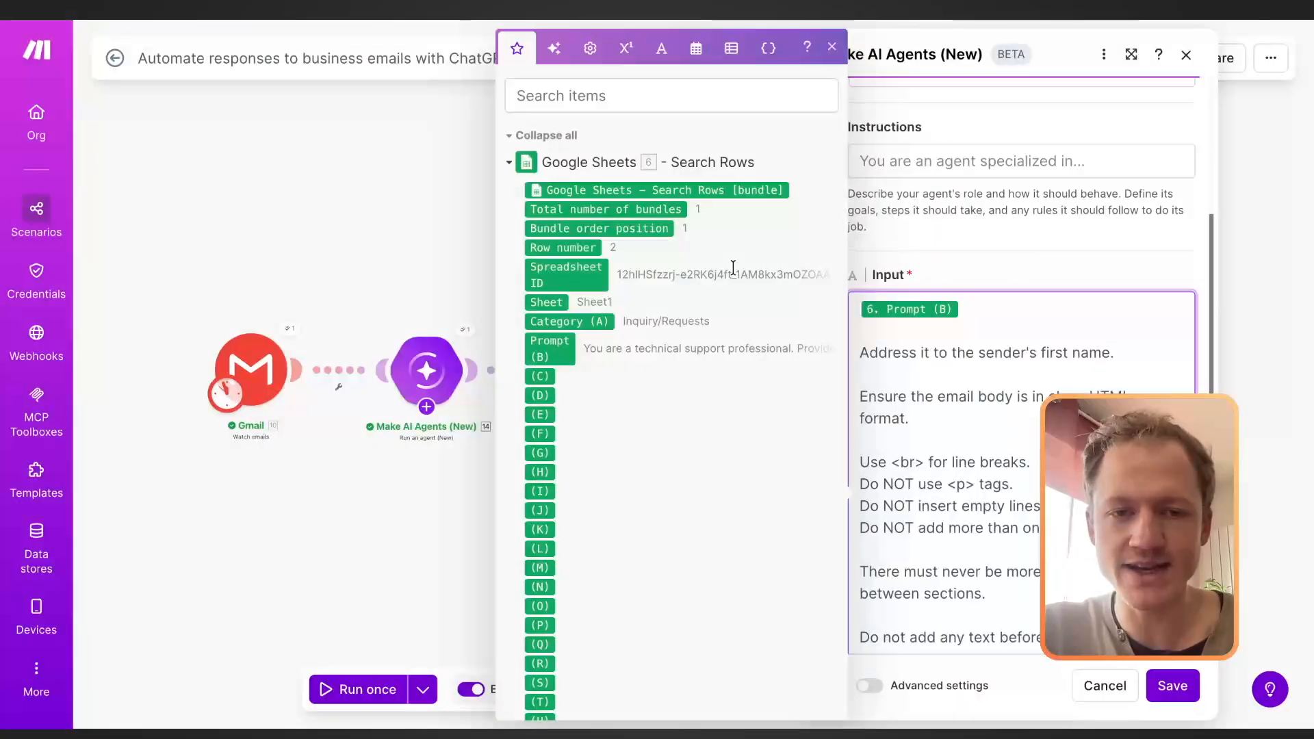
scroll(733, 267, "down", 20)
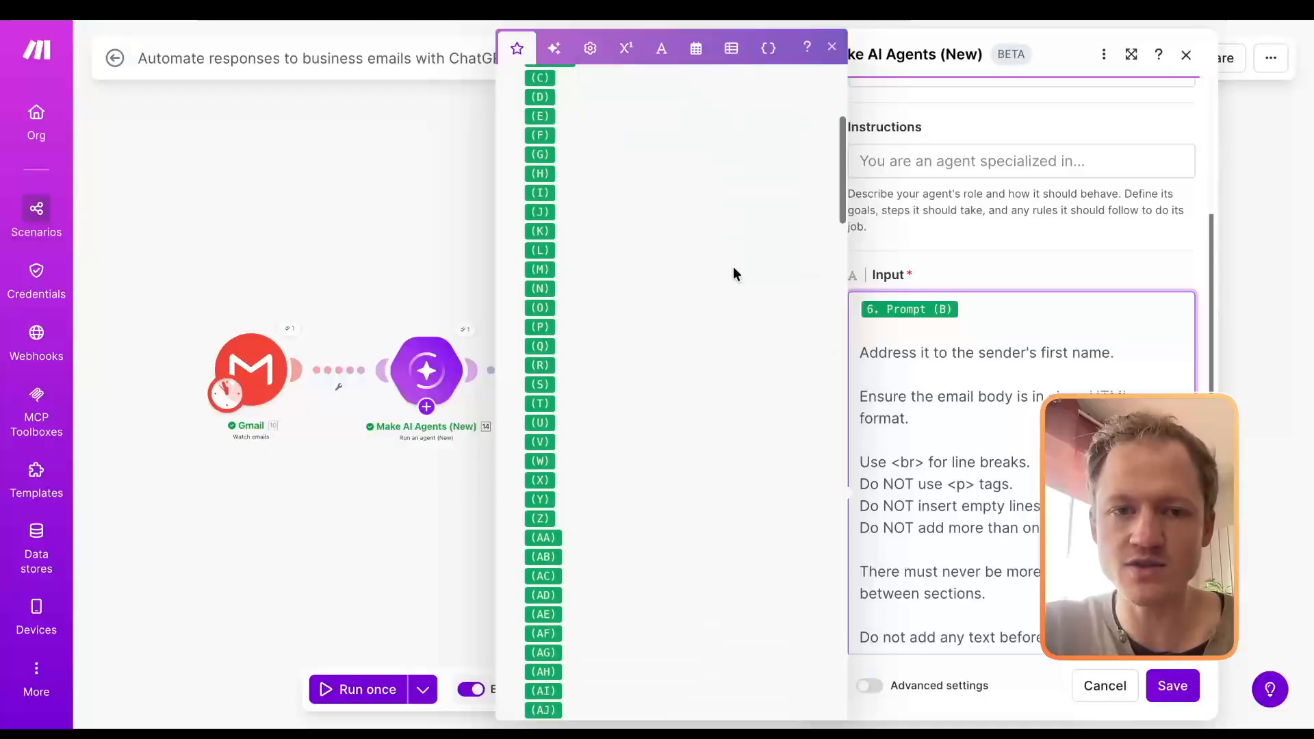
scroll(733, 272, "down", 3)
scroll(715, 278, "up", 1)
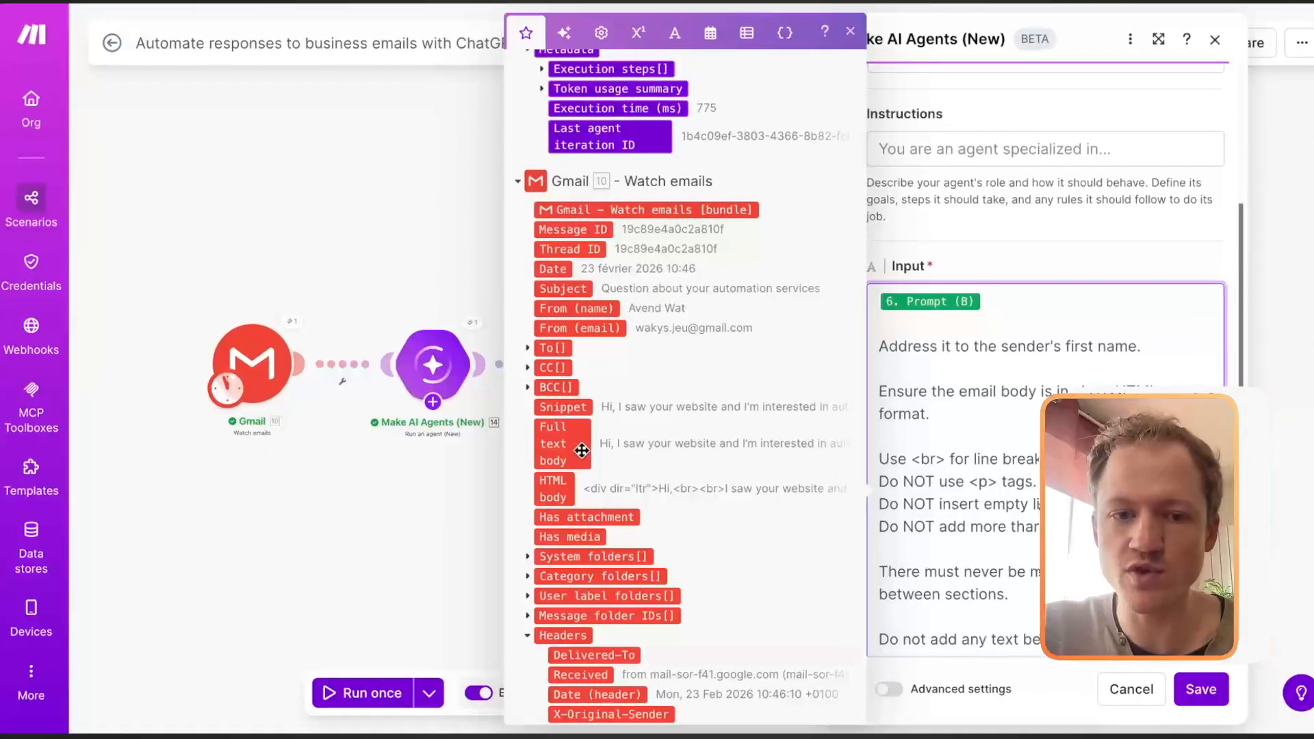
left_click(591, 447)
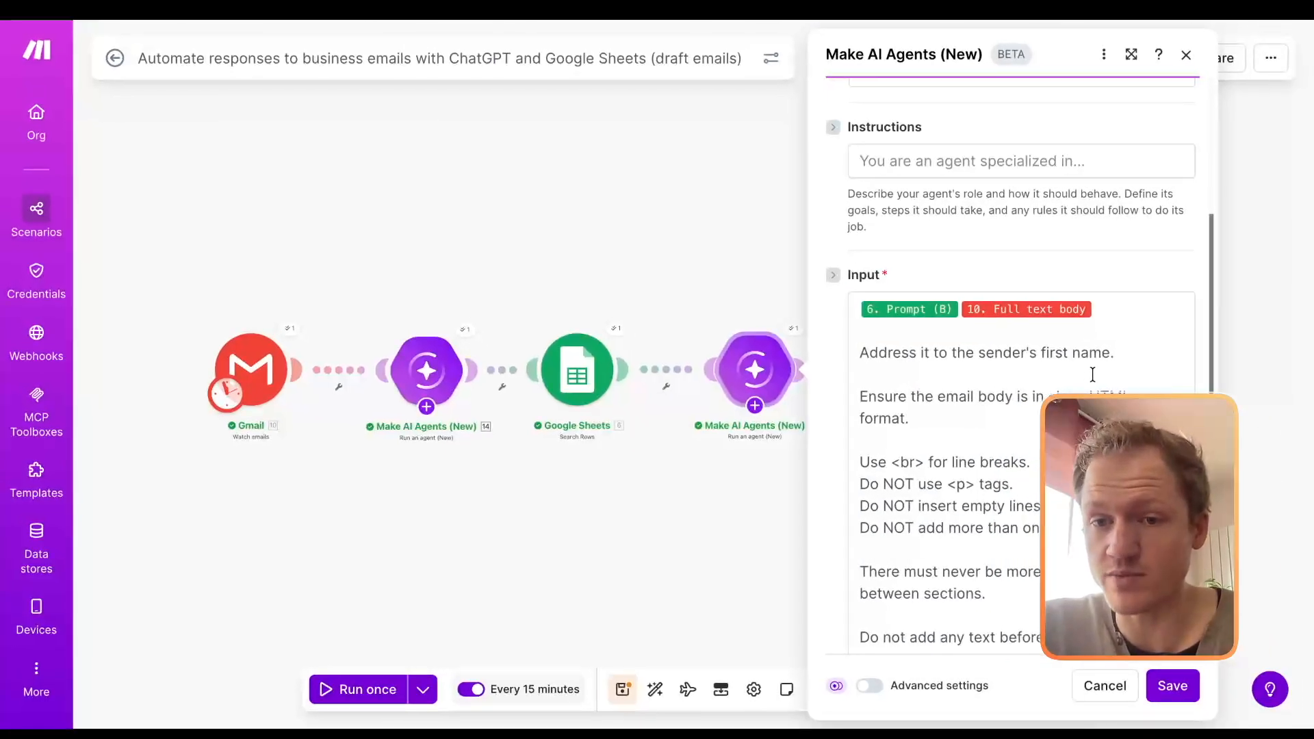
Step: Review the HTML formatting, line break, greeting and signature instructions in the second AI agent's Input
left_click(911, 369)
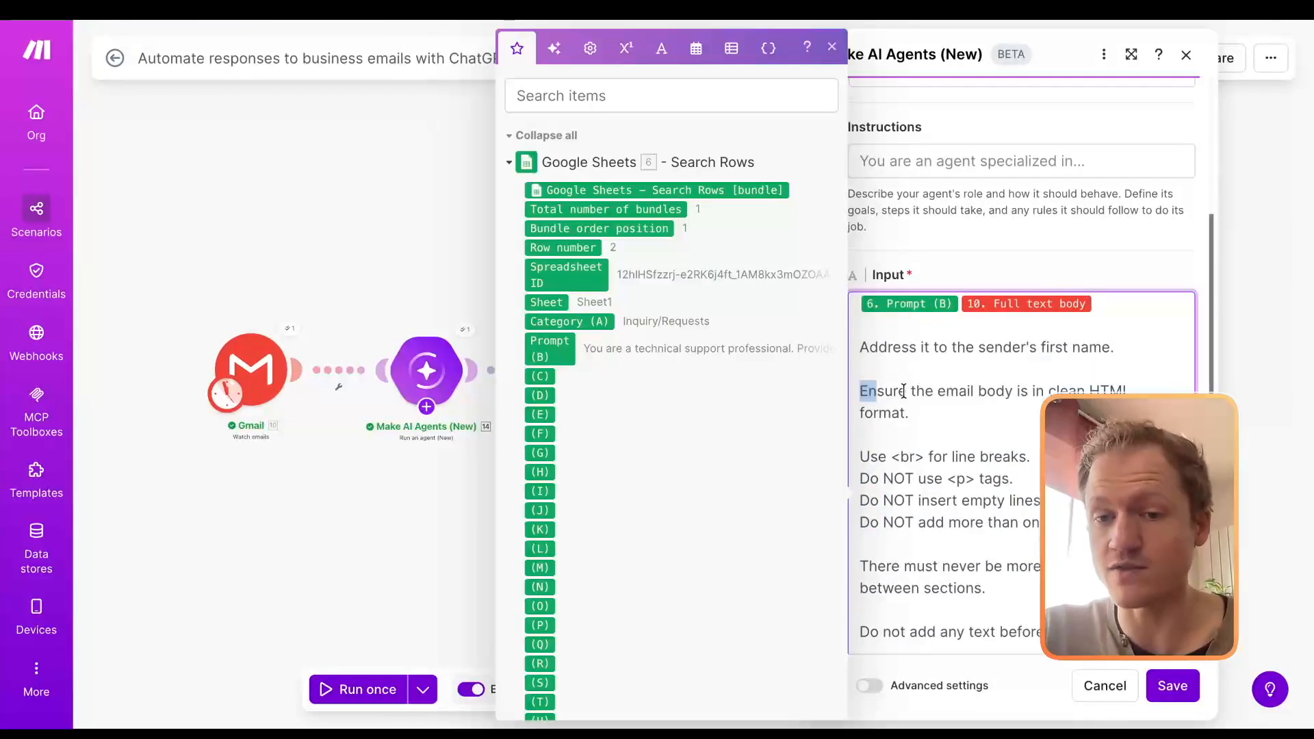
left_click_drag(904, 391, 1096, 524)
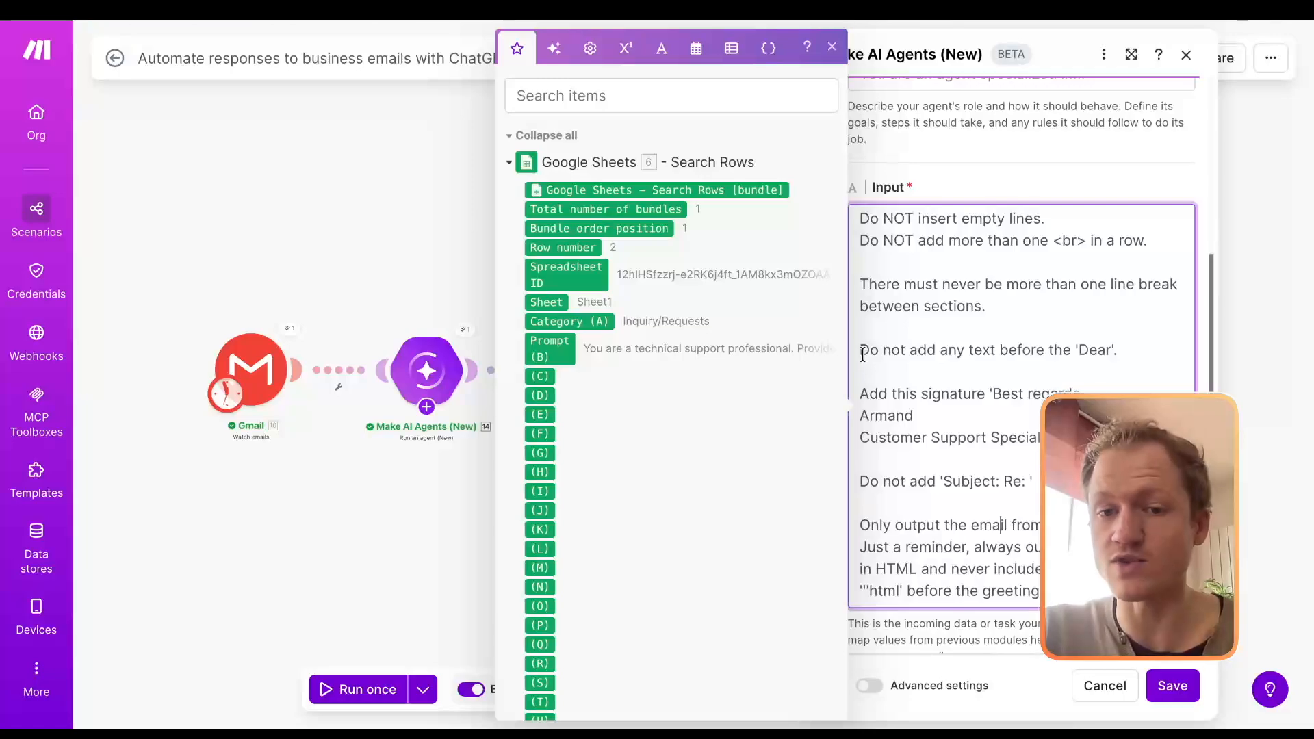
mouse_move(864, 354)
left_mouse_down()
mouse_move(913, 416)
mouse_move(1042, 438)
left_mouse_up()
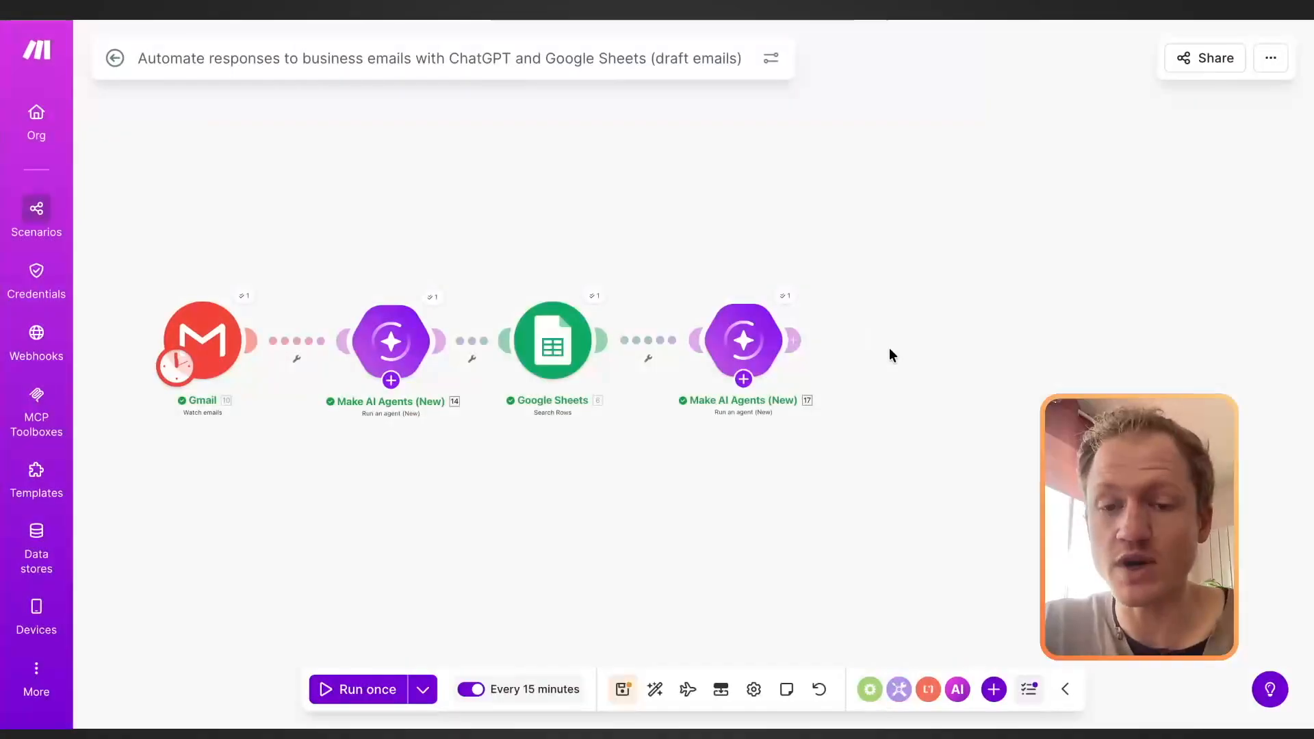
Step: Add a Gmail "Create a draft email" module at the end of the scenario, connected to the second AI agent
right_click(898, 351)
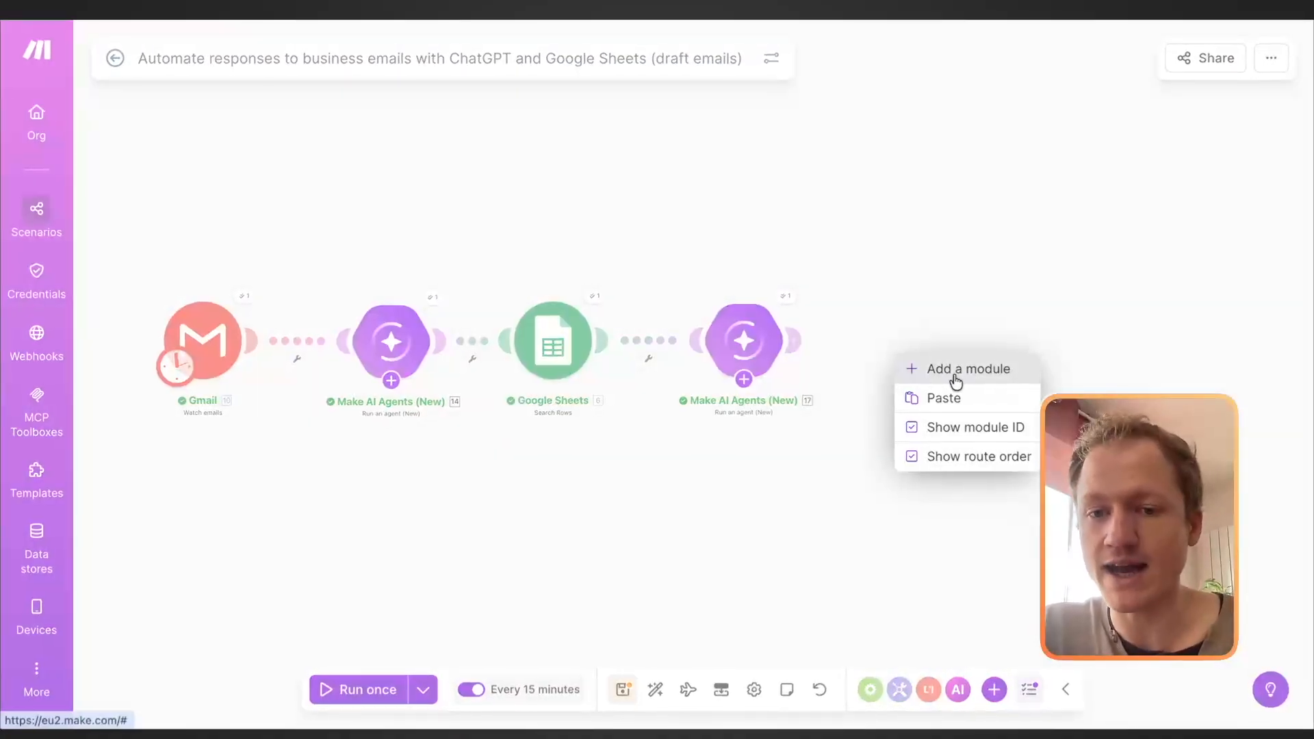
left_click(957, 369)
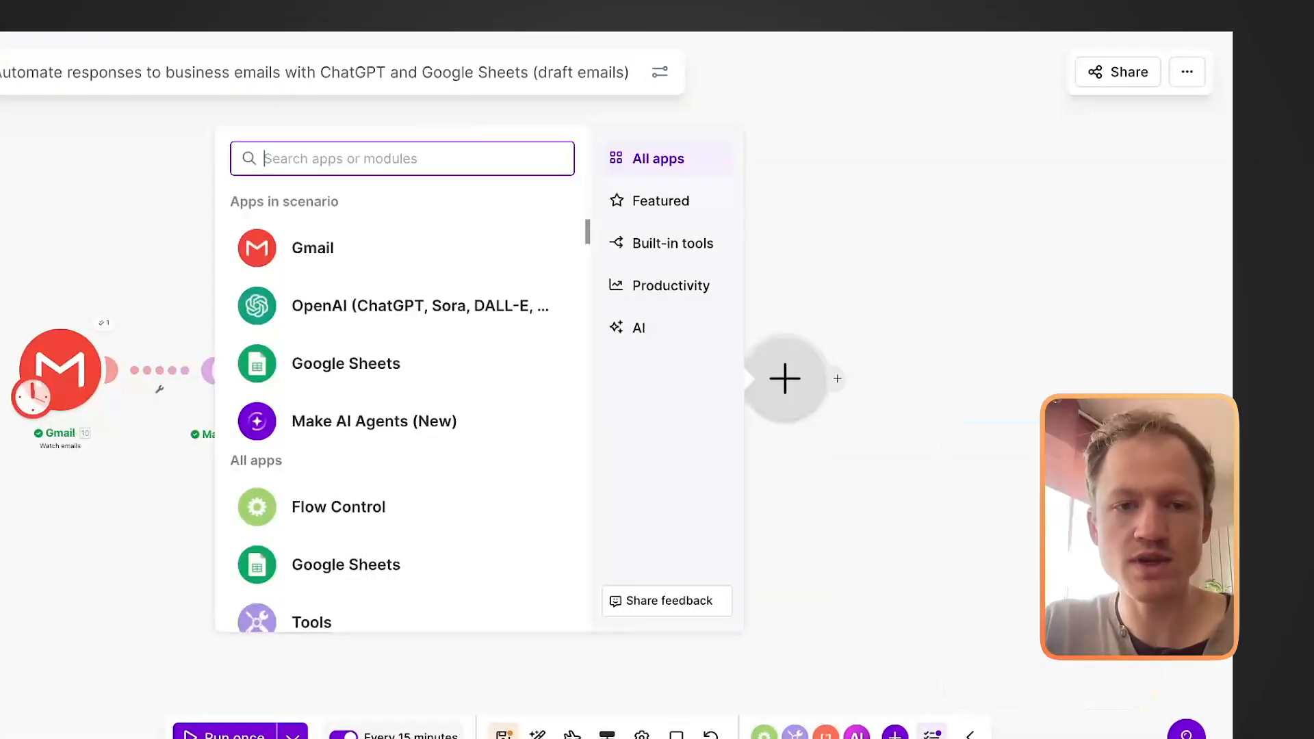
type("gmail")
key("Return")
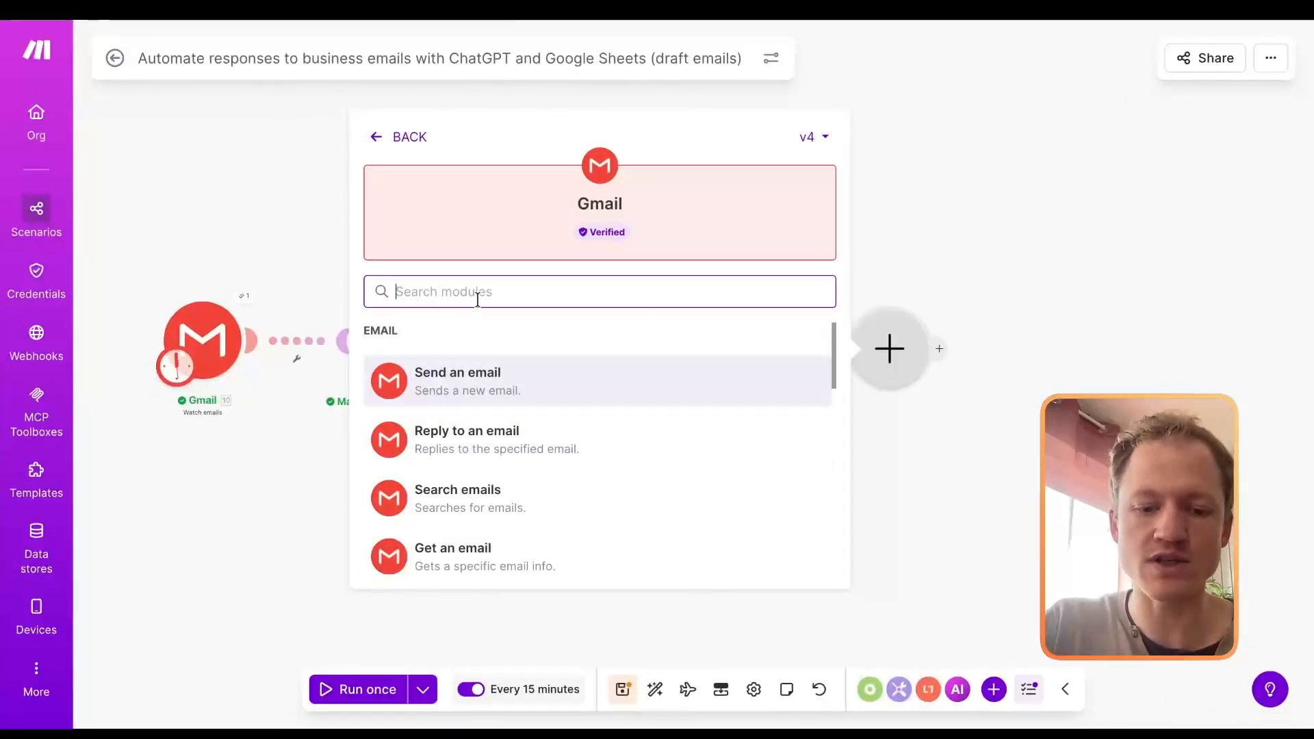
type("draft")
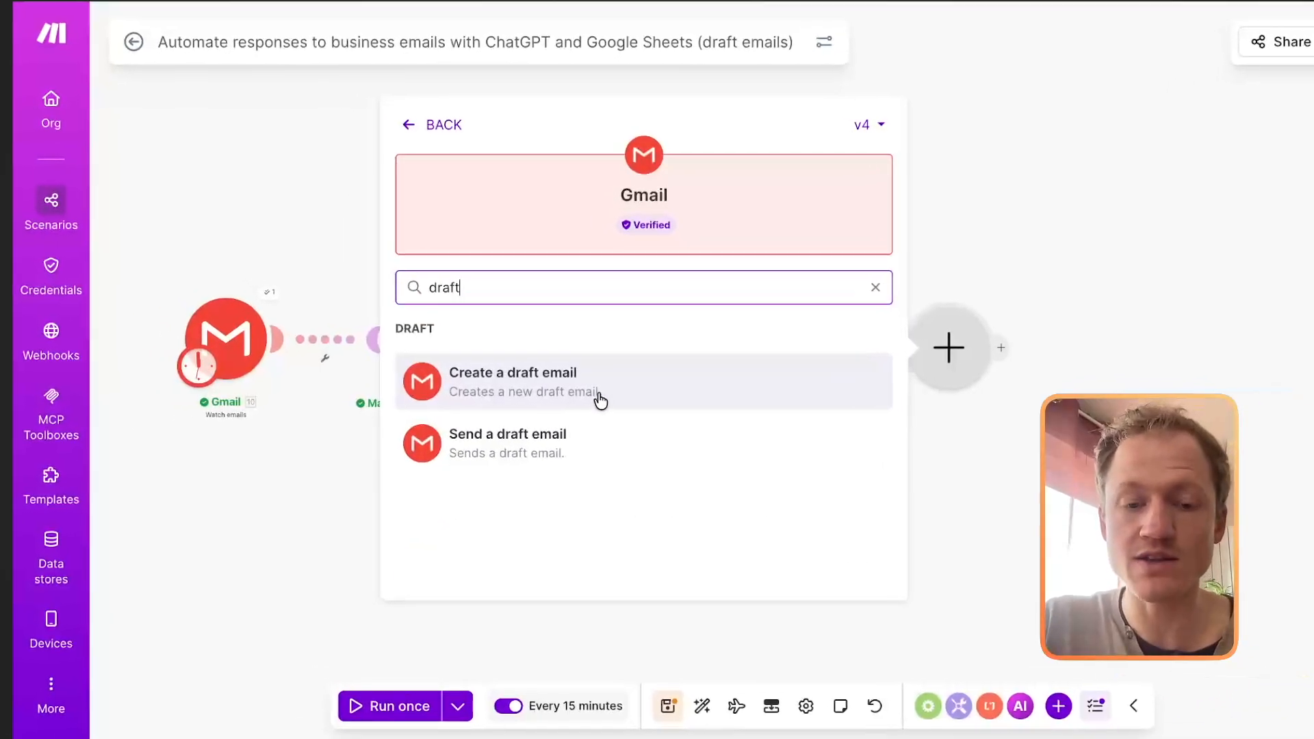
left_click(602, 401)
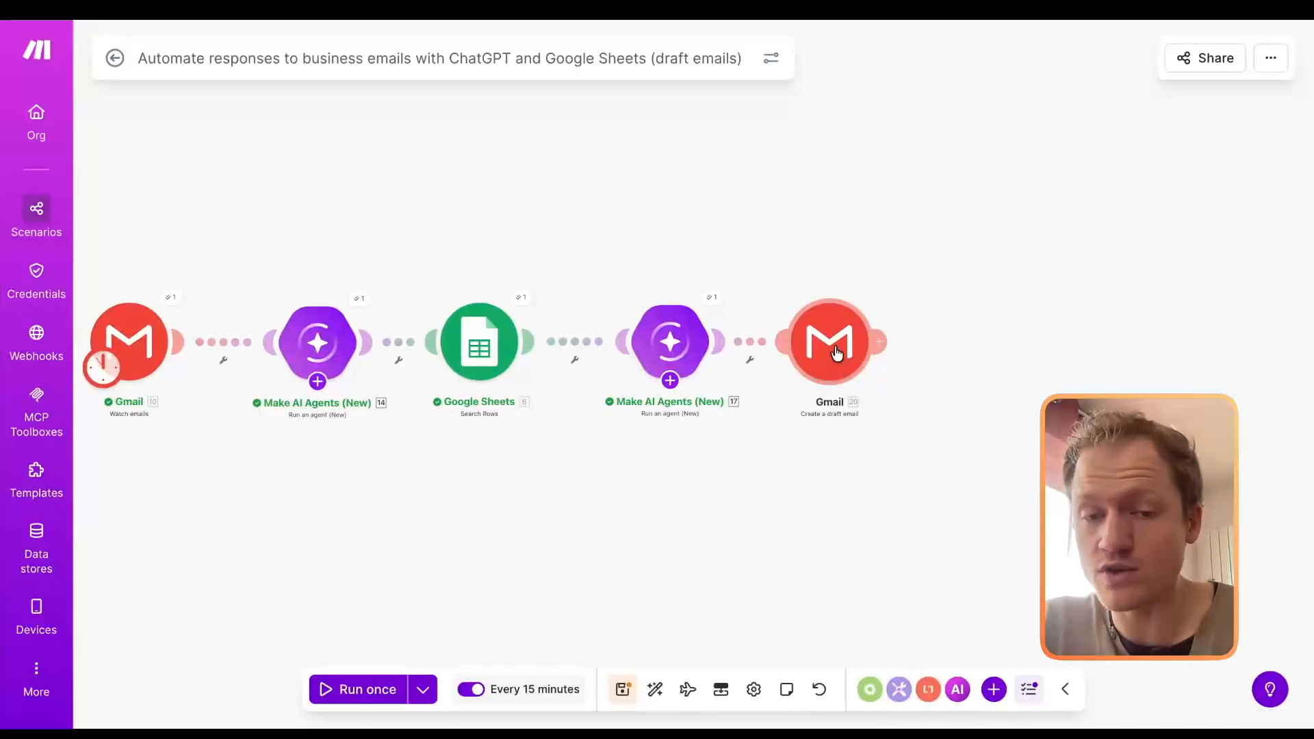
left_click_drag(837, 352, 857, 352)
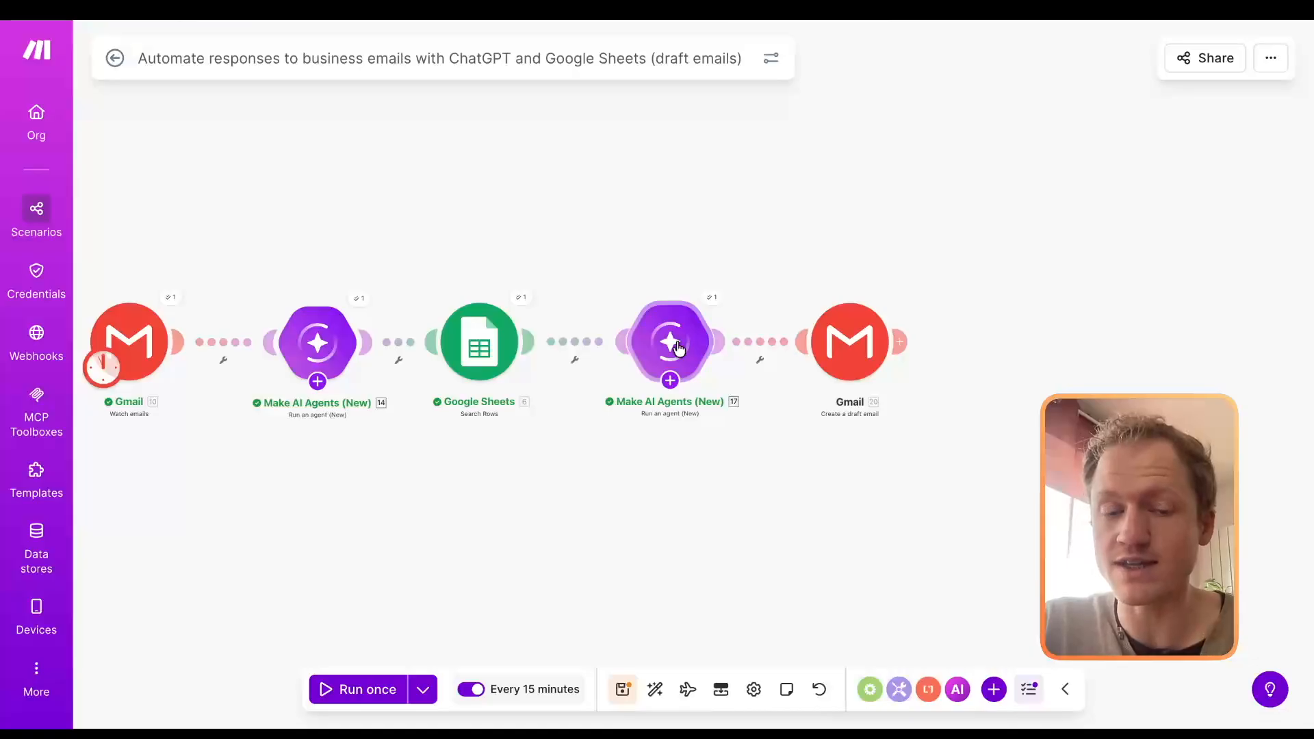
Step: Add a recipient to the Gmail draft module and map the Watch emails module's From (email) as its address
left_click(850, 342)
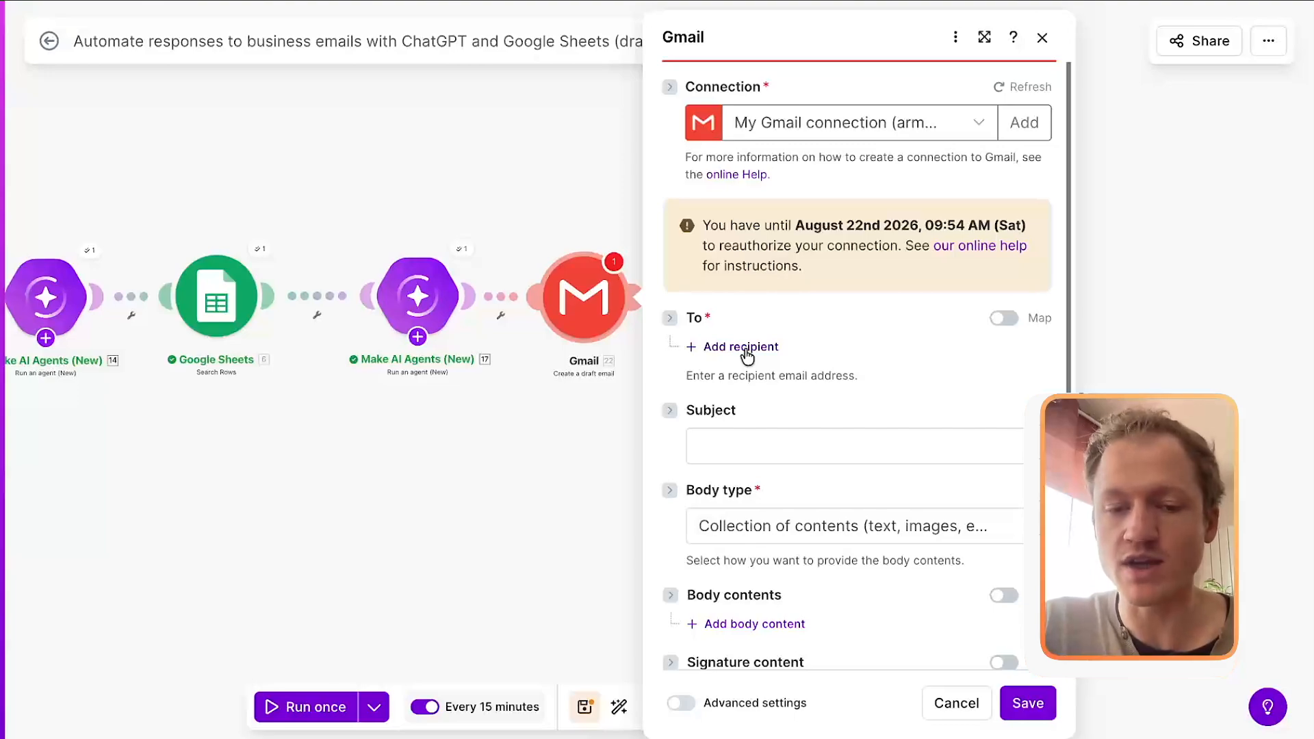
left_click(746, 348)
left_click(787, 382)
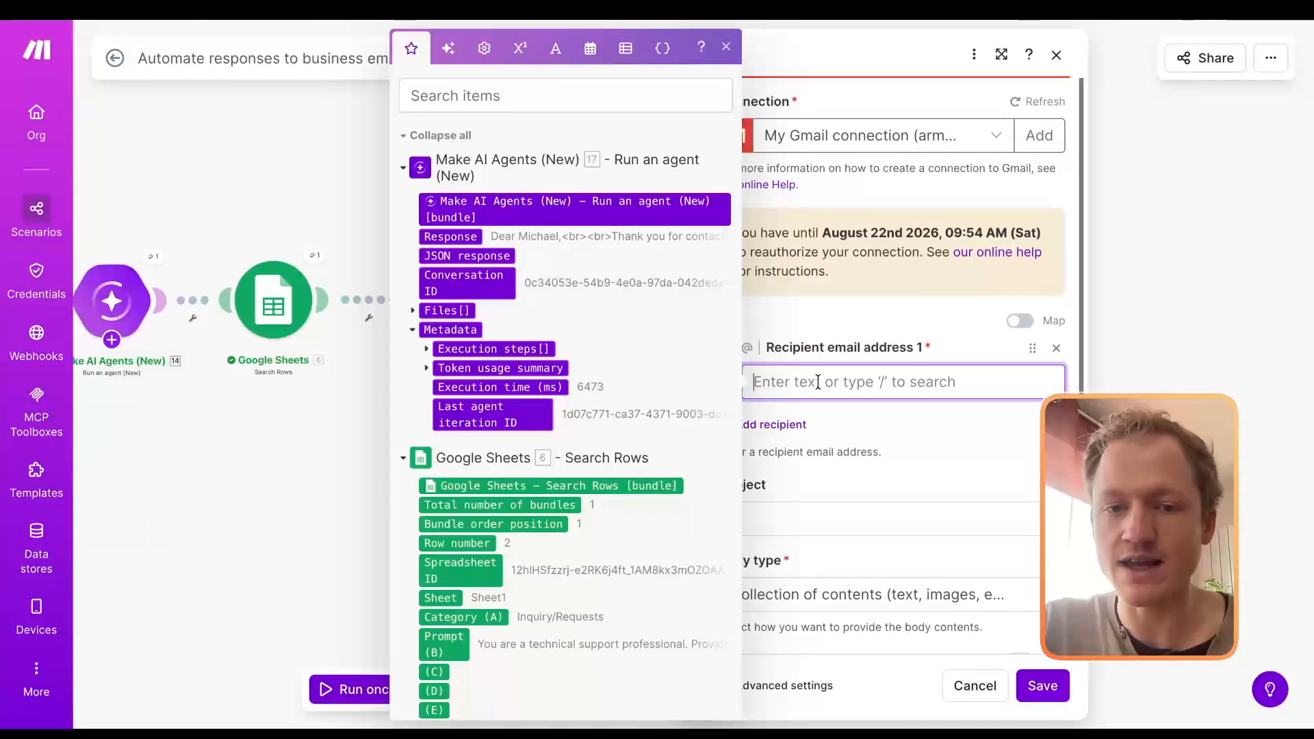
scroll(631, 351, "down", 2)
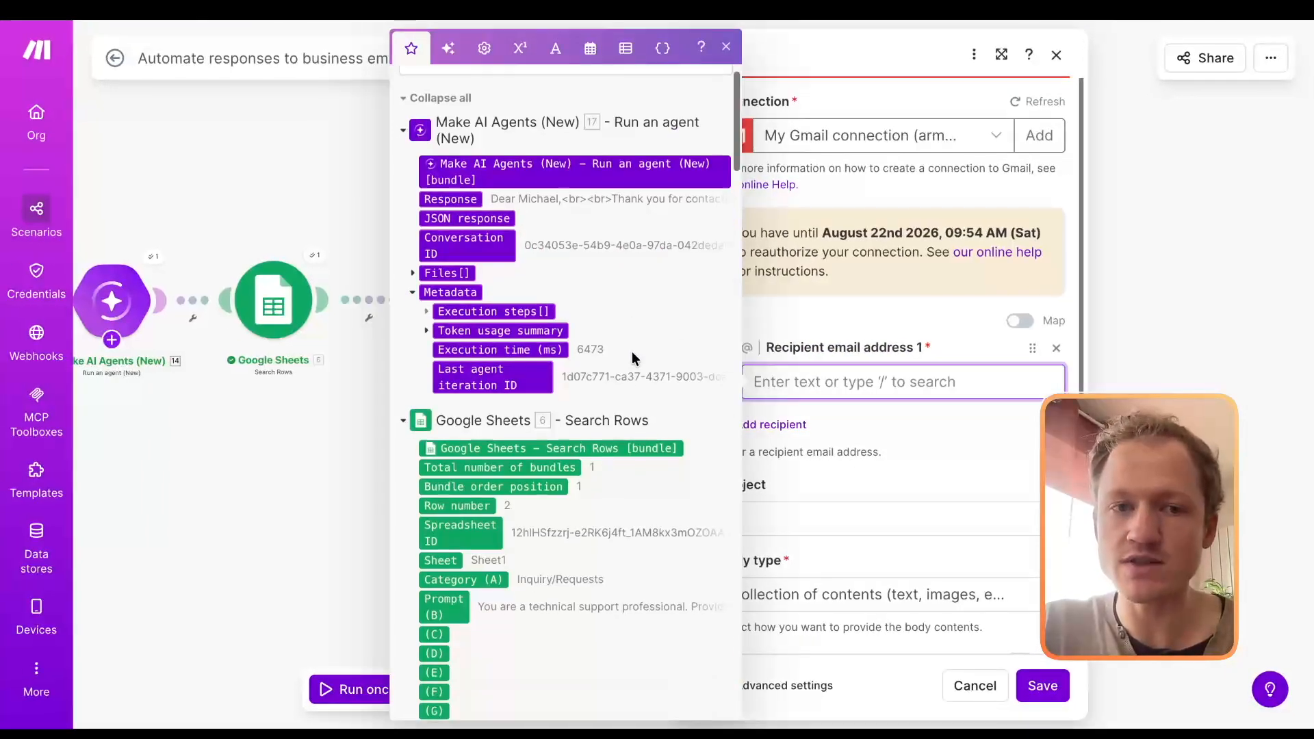
left_click_drag(287, 455, 393, 452)
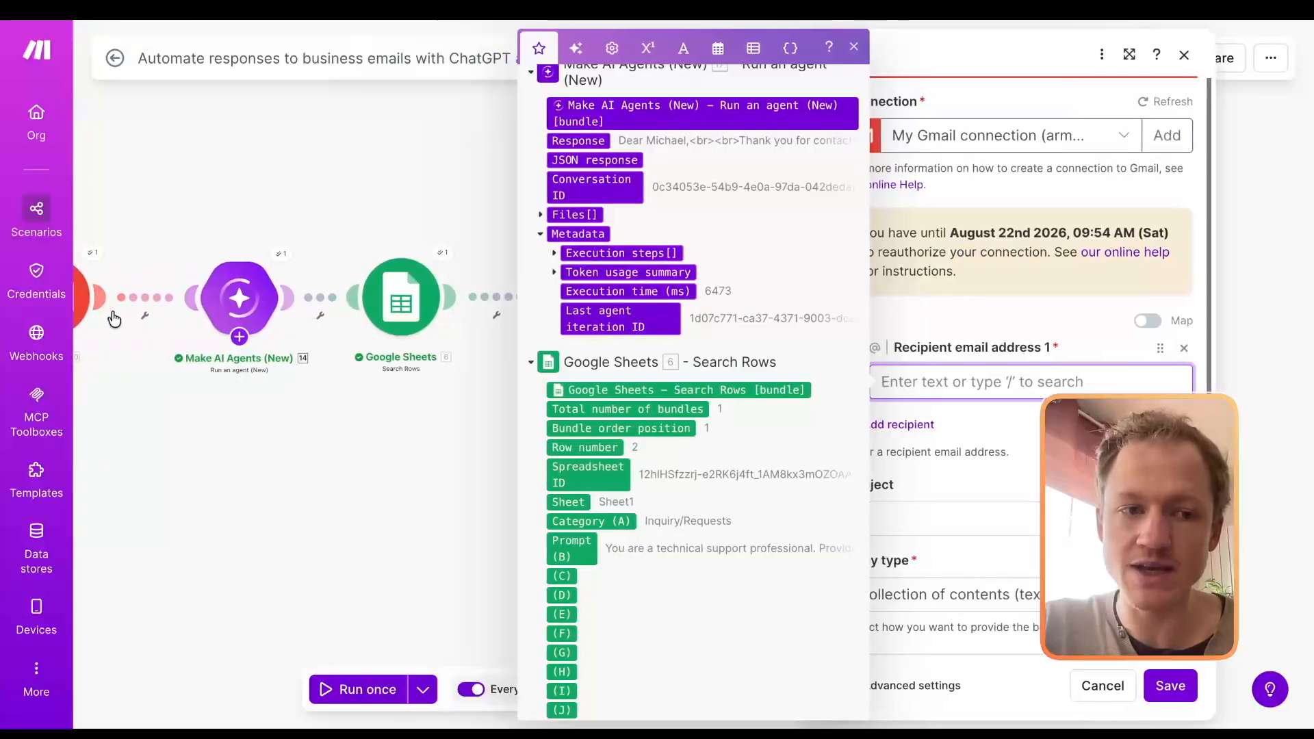
scroll(666, 325, "down", 15)
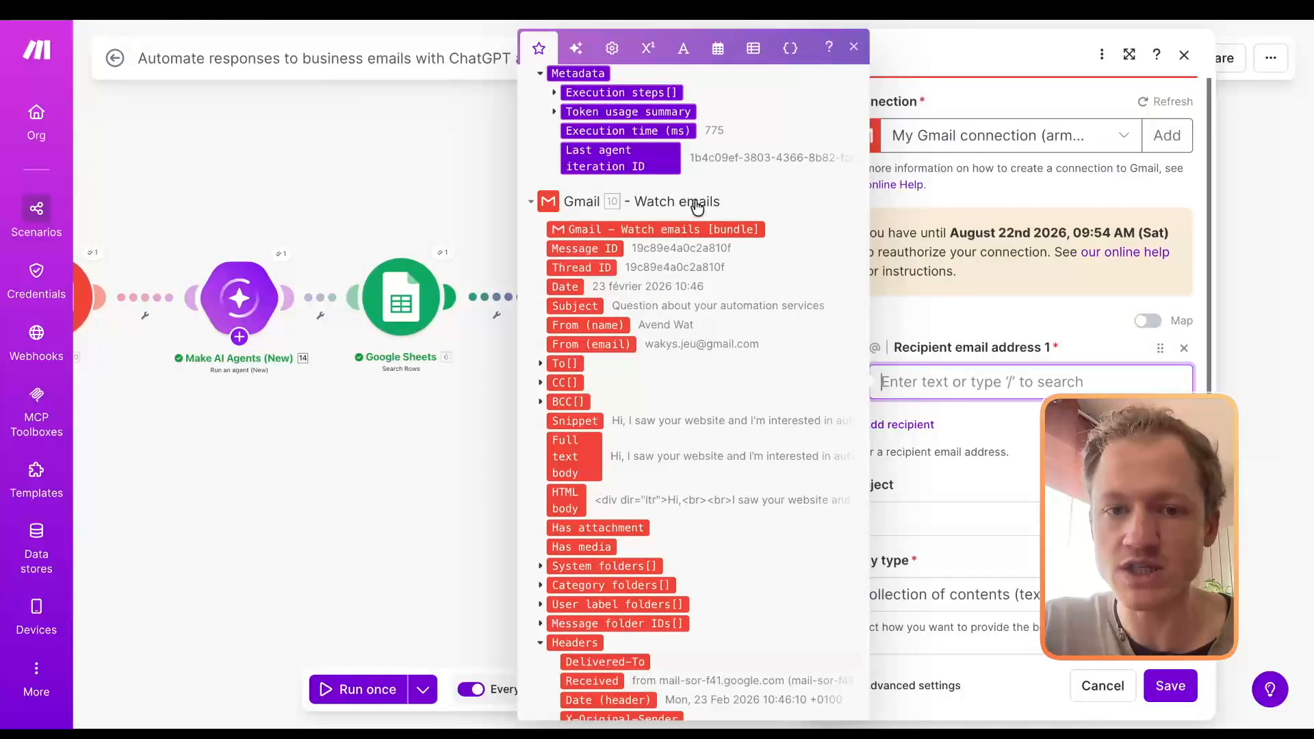
left_click_drag(597, 344, 967, 384)
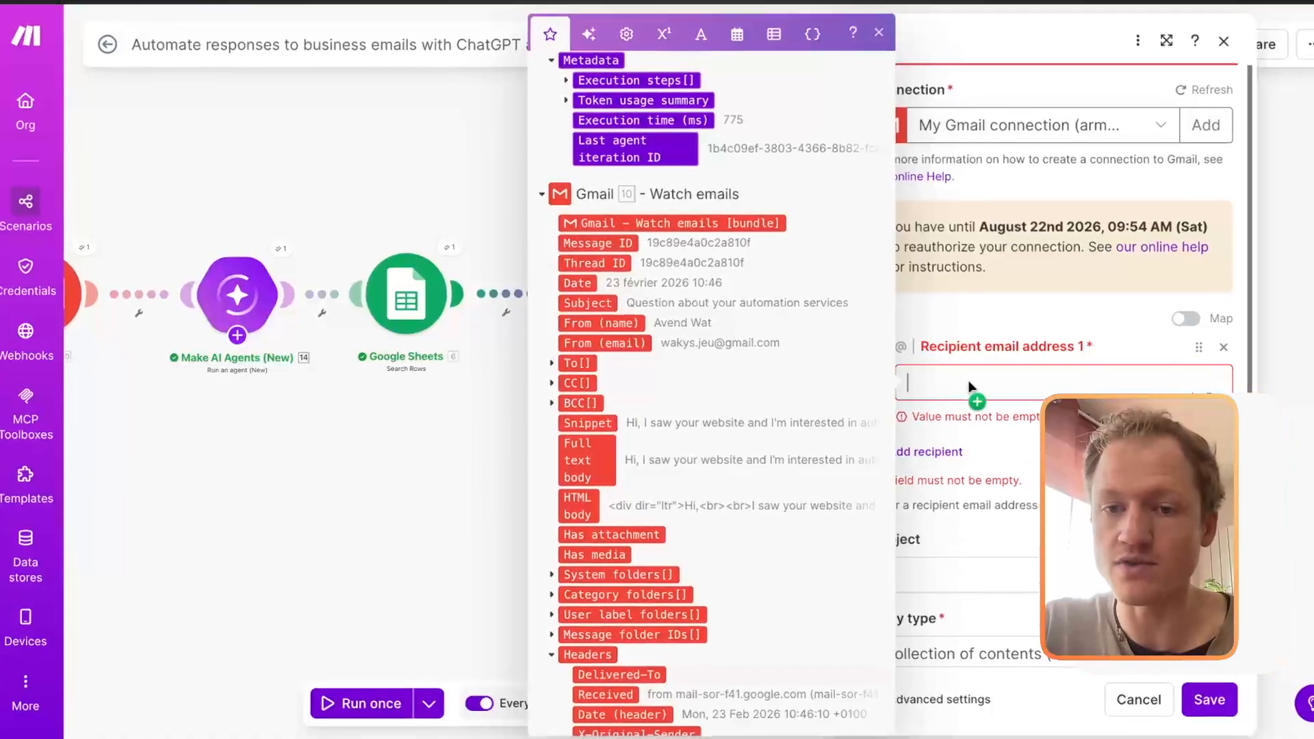
Step: Map the Watch emails module's Subject as the draft email's subject
scroll(939, 379, "down", 3)
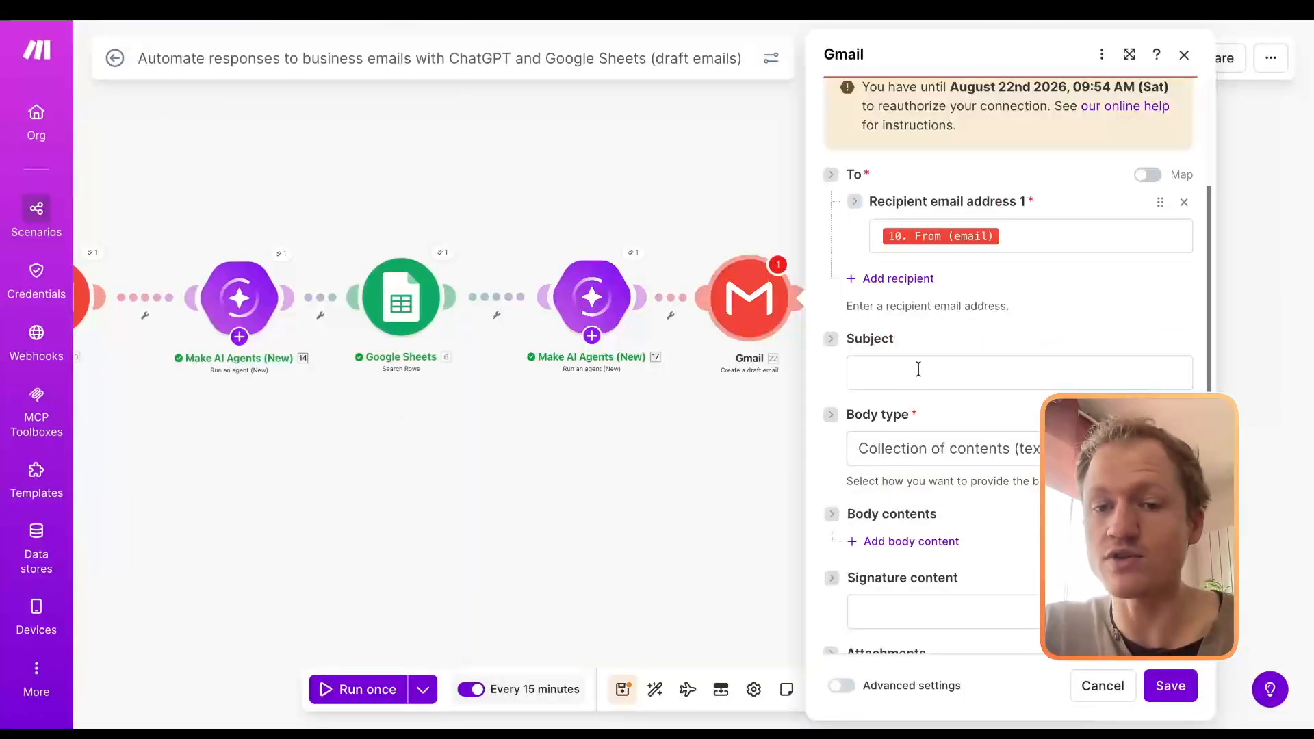
left_click(918, 369)
scroll(671, 330, "down", 20)
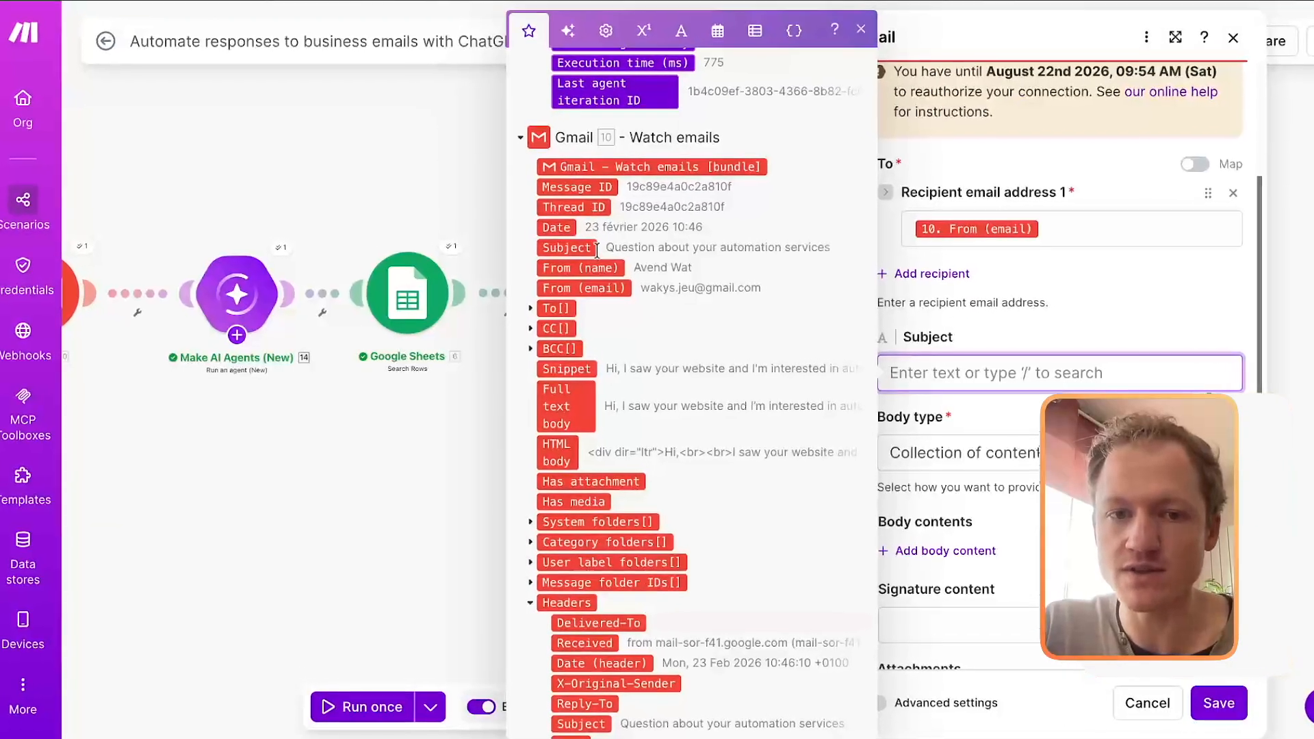
mouse_move(597, 248)
left_mouse_down()
mouse_move(666, 248)
mouse_move(929, 380)
mouse_move(910, 373)
left_mouse_up()
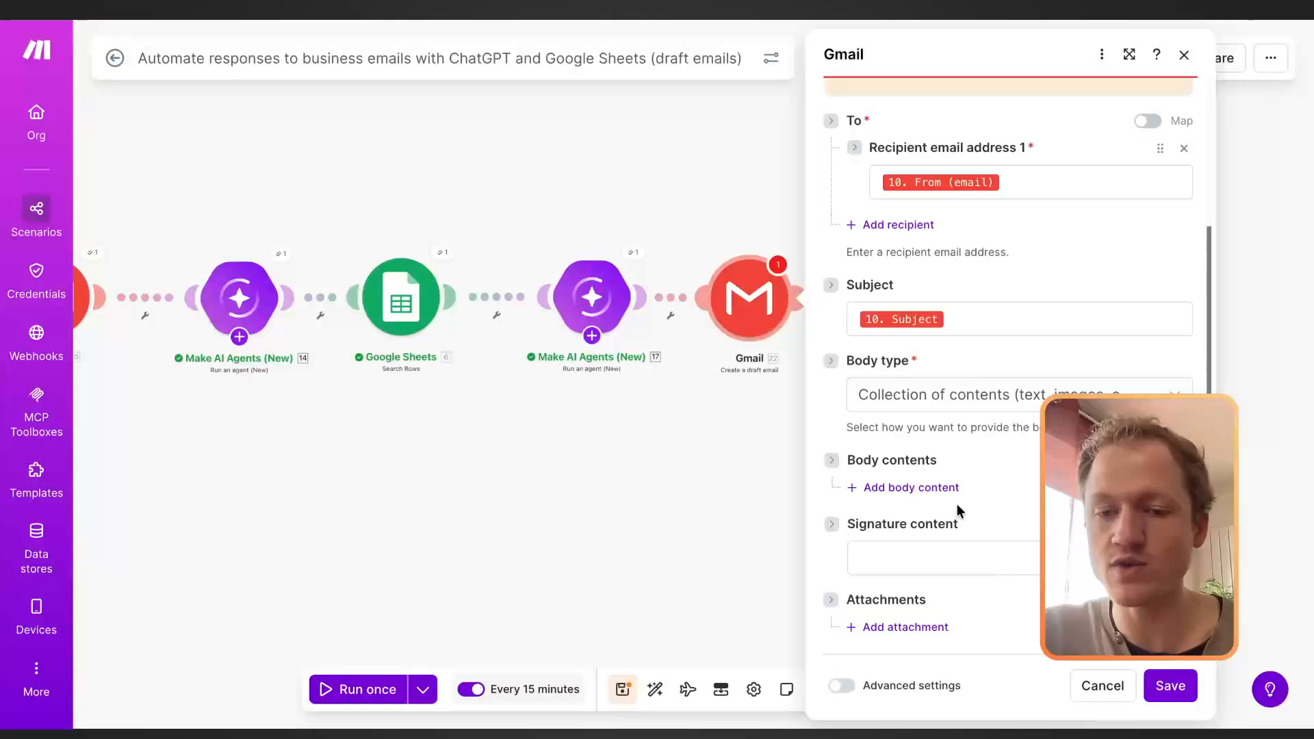
Step: Add a body content item to the draft email and map the second AI agent's Response as its text
left_click(921, 490)
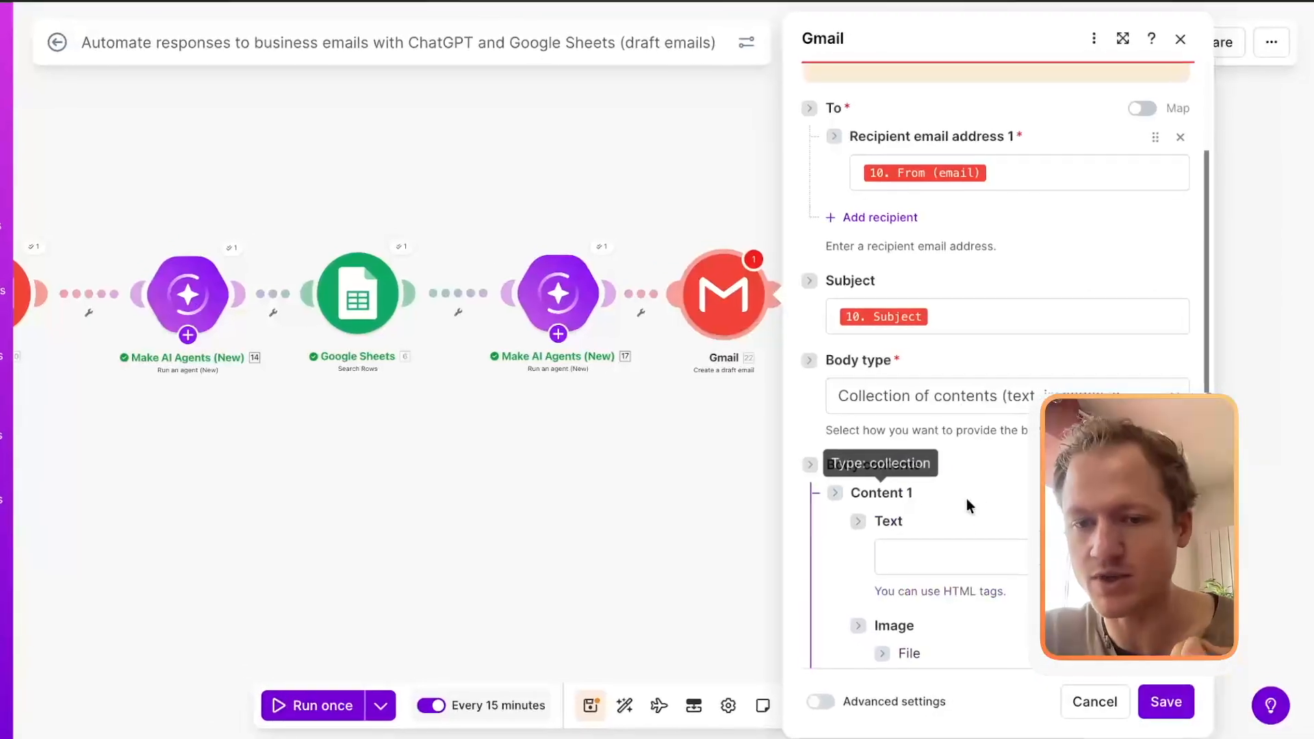
scroll(967, 505, "down", 3)
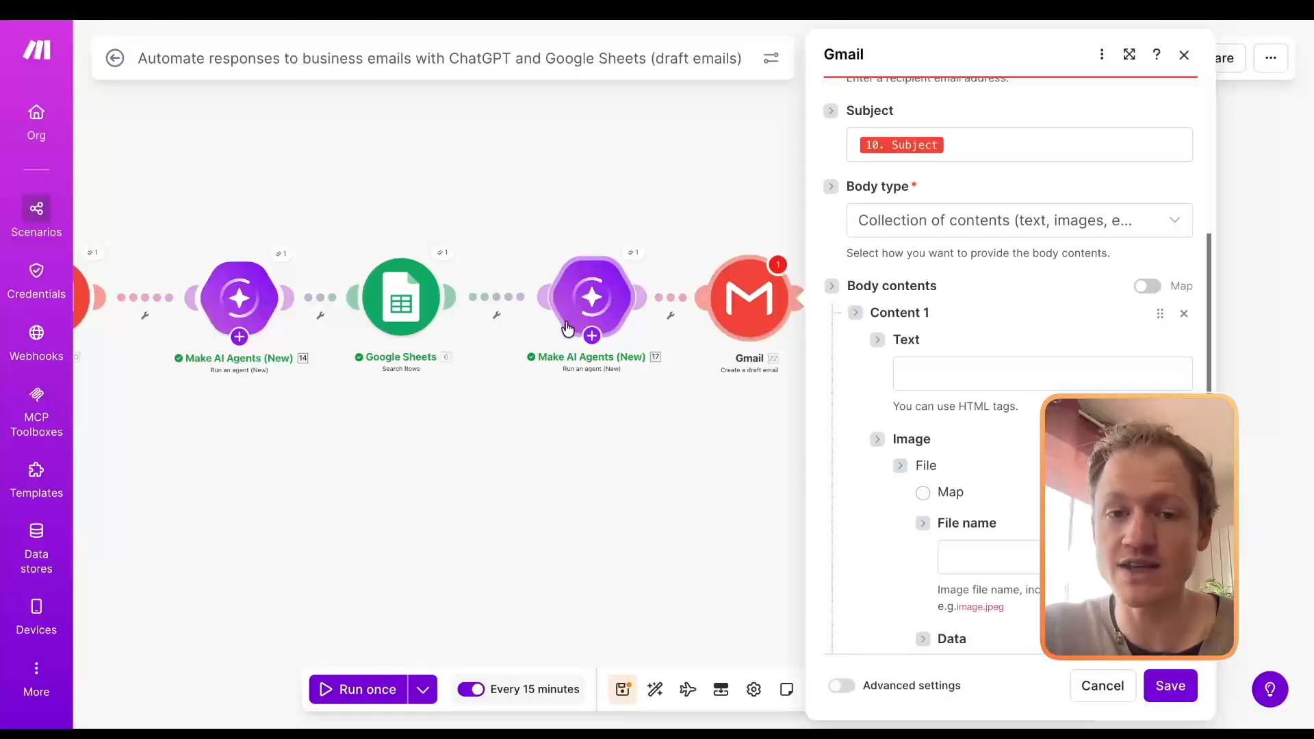
left_click(905, 373)
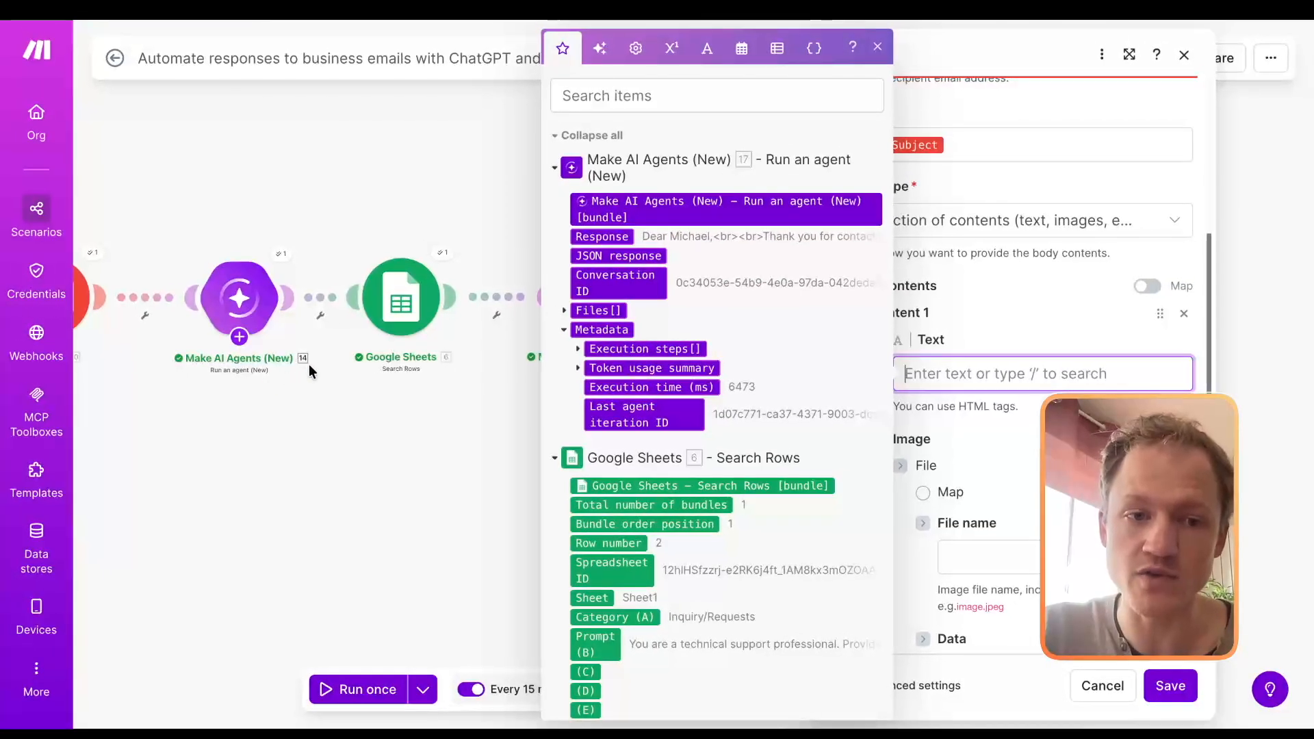
left_click(476, 214)
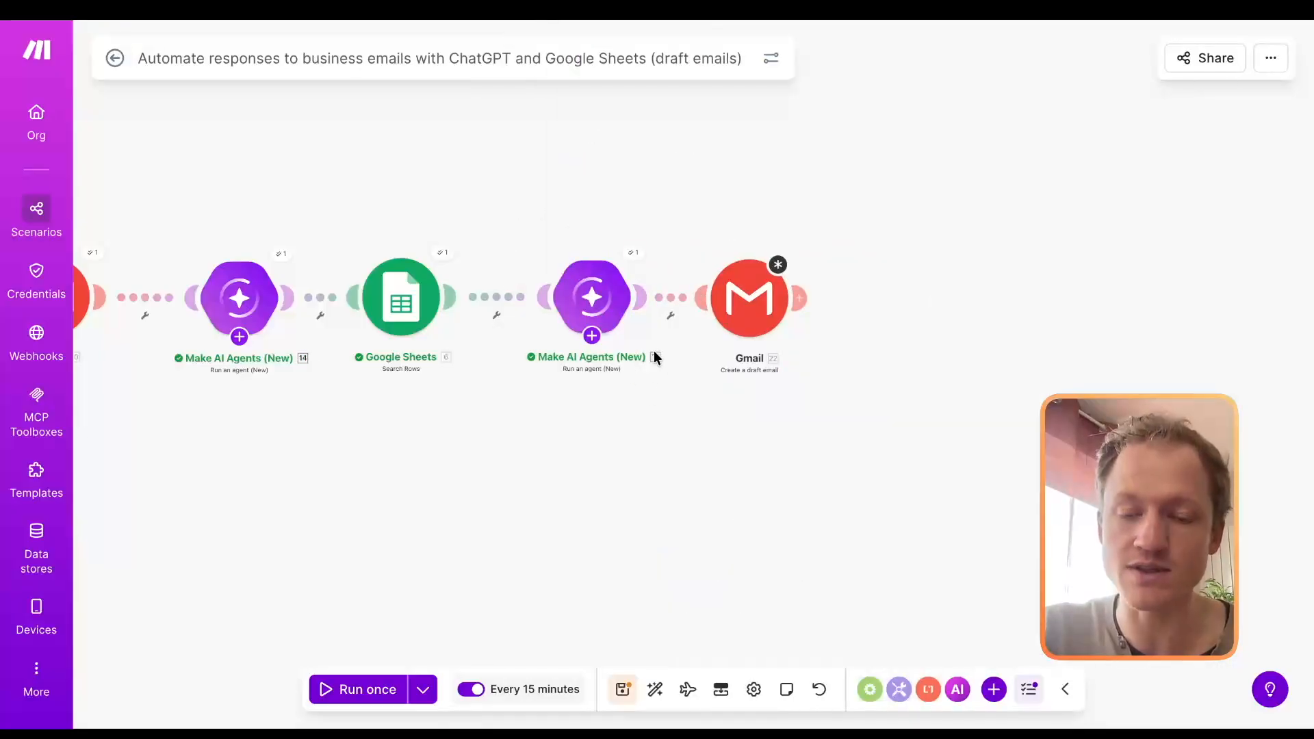
left_click(749, 298)
left_click(984, 368)
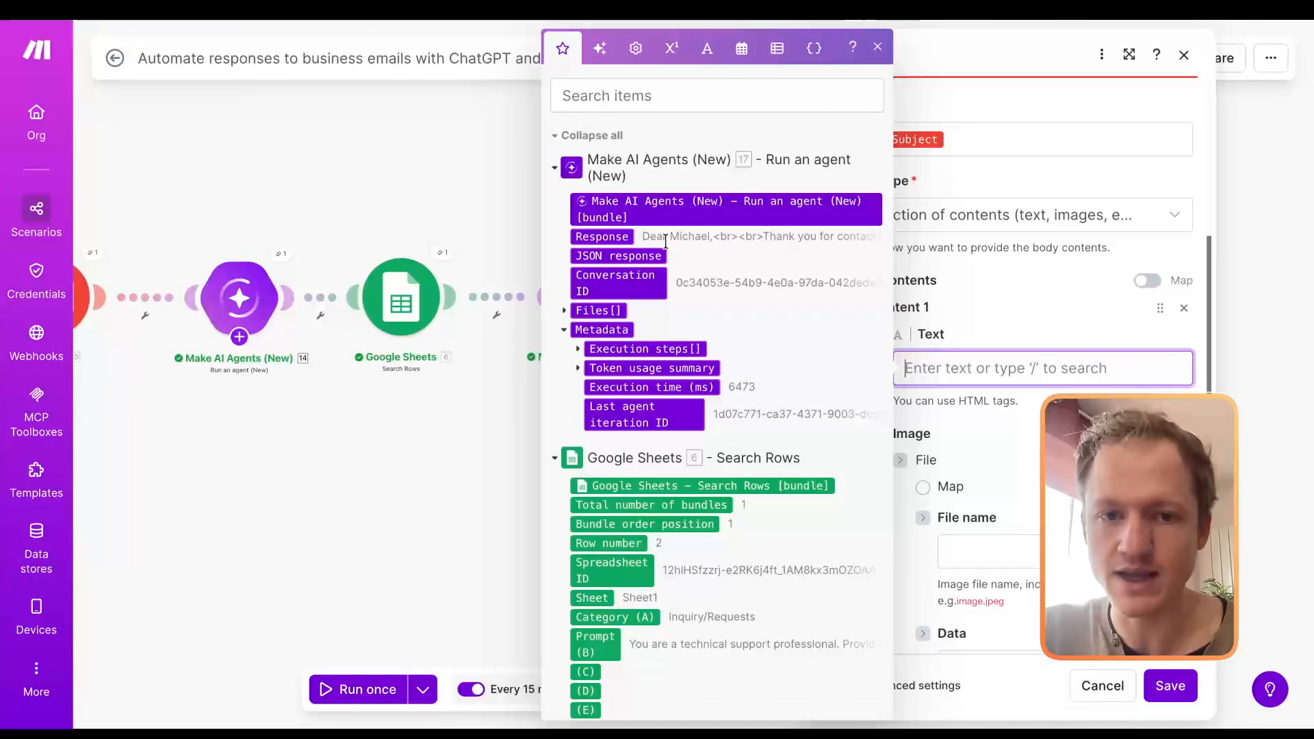
left_click(600, 236)
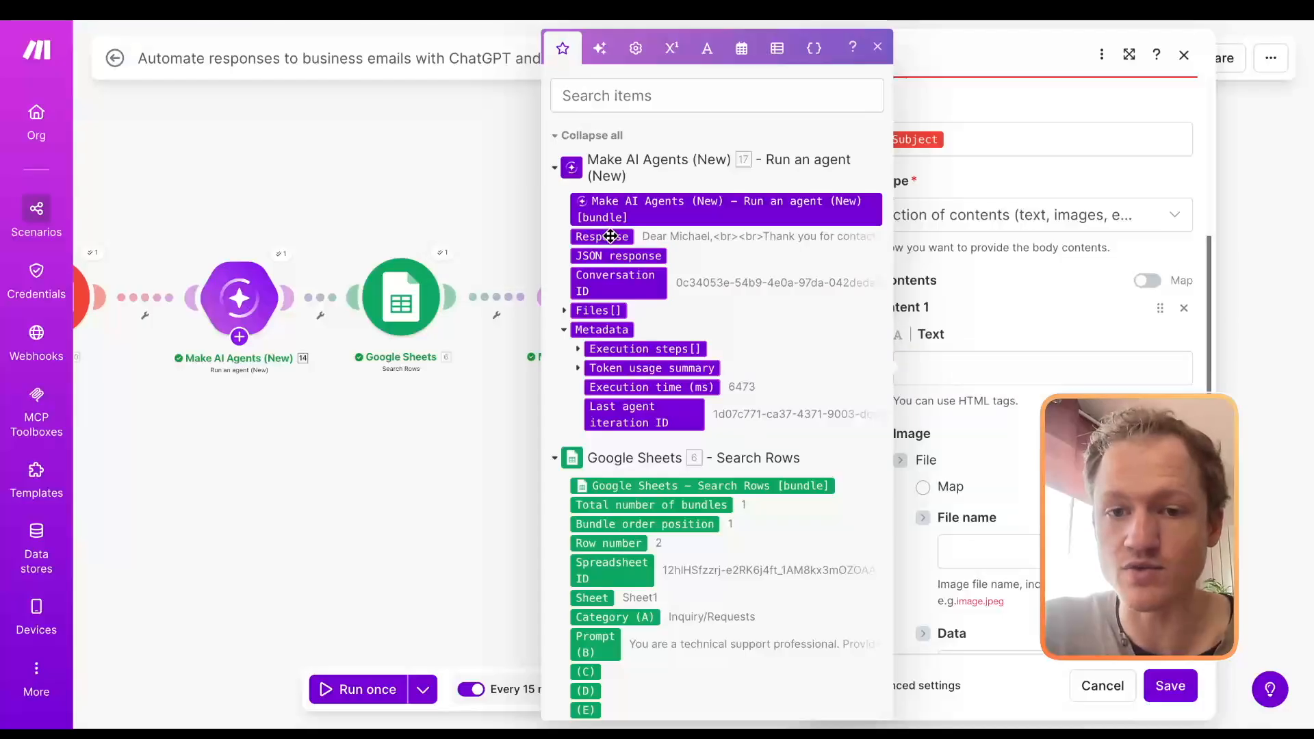
left_click_drag(972, 357, 971, 362)
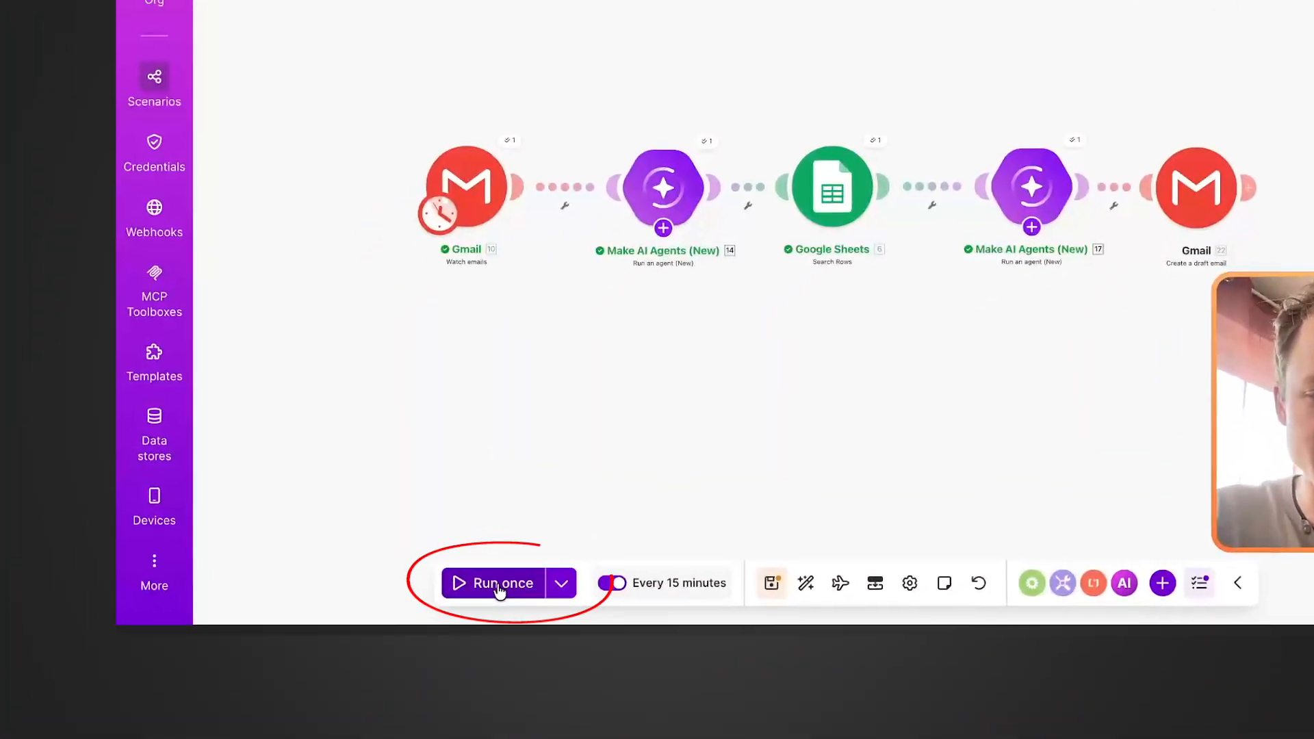
Step: Run the scenario once and open the "Application for Automation Specialist Position" reply among Gmail's drafts
left_click(369, 691)
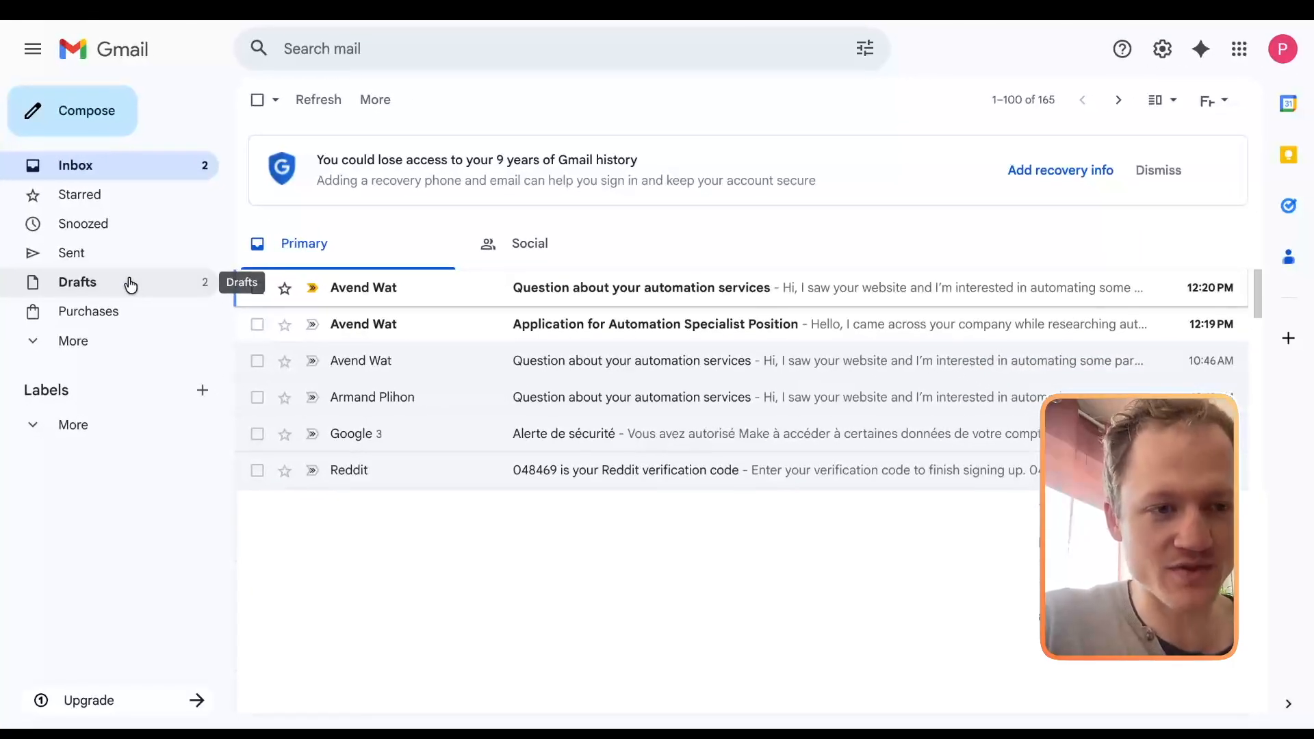
left_click(130, 285)
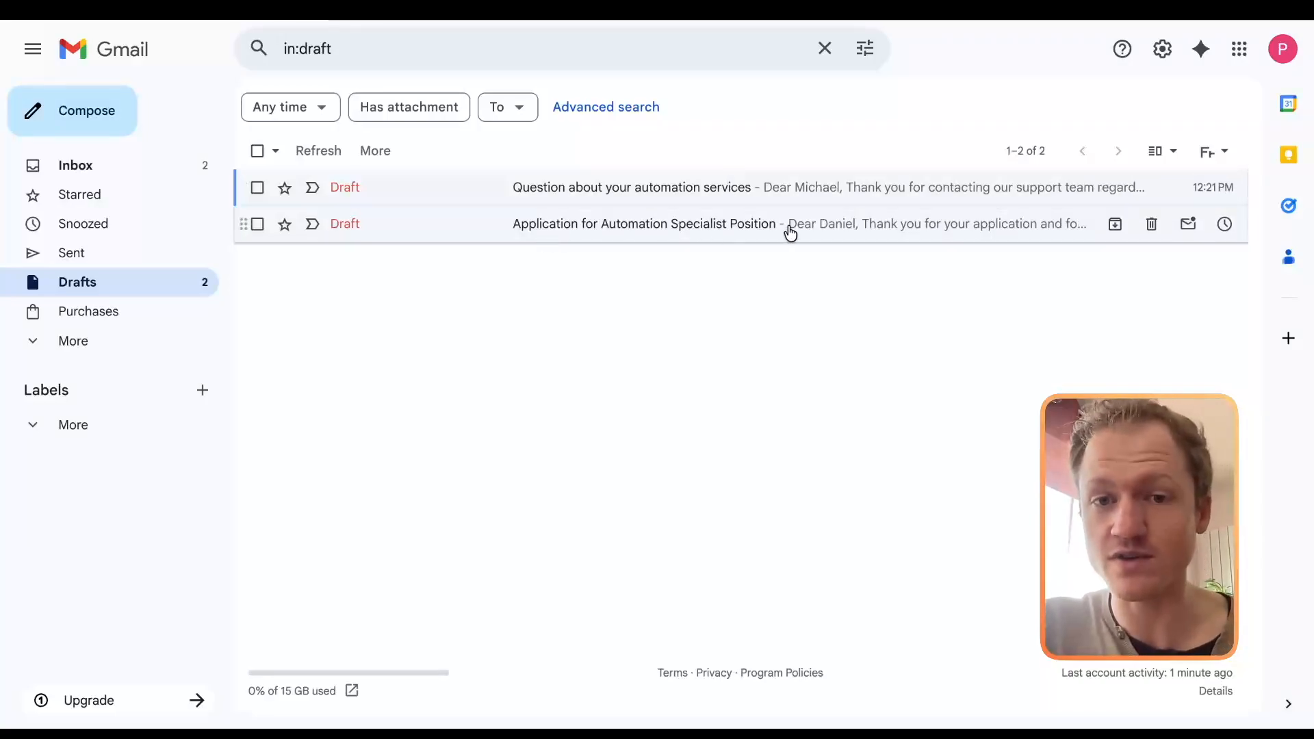
left_click(841, 236)
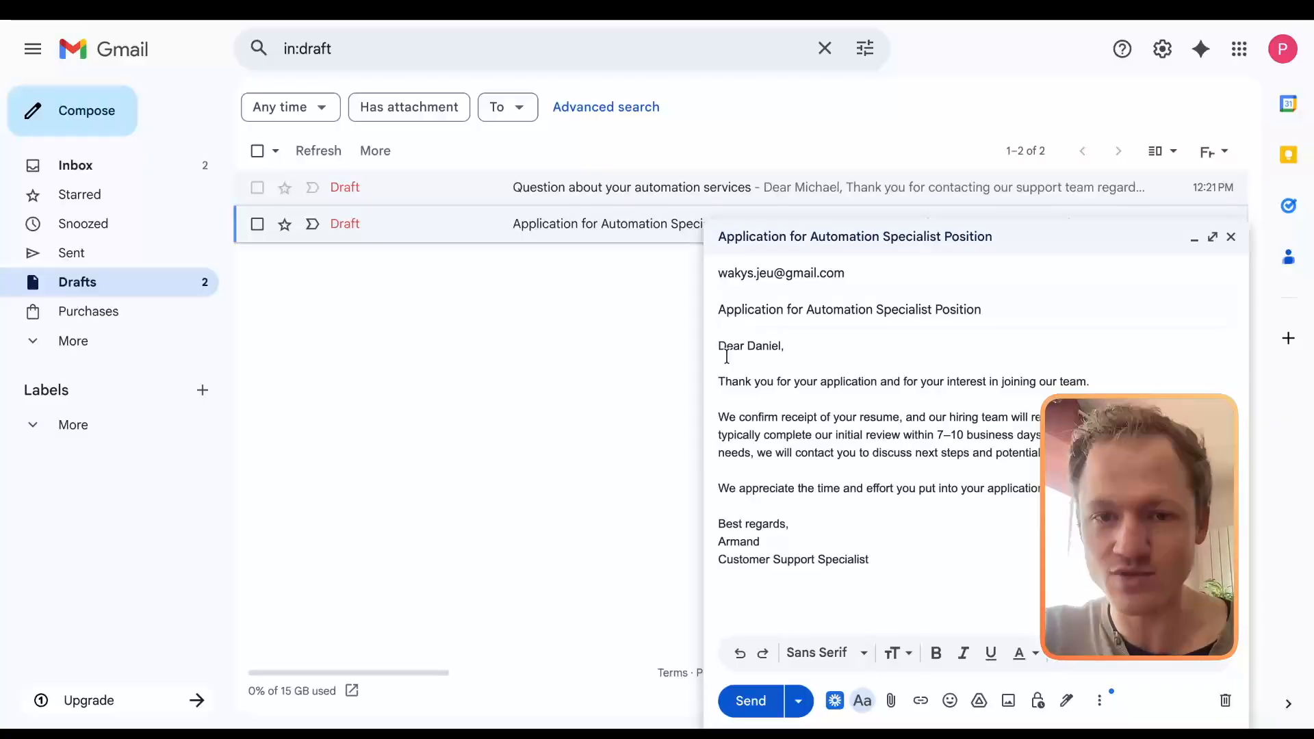
Step: Review the body of the application reply and open the "Question about your automation services" draft
left_click_drag(718, 340, 954, 555)
left_click(986, 547)
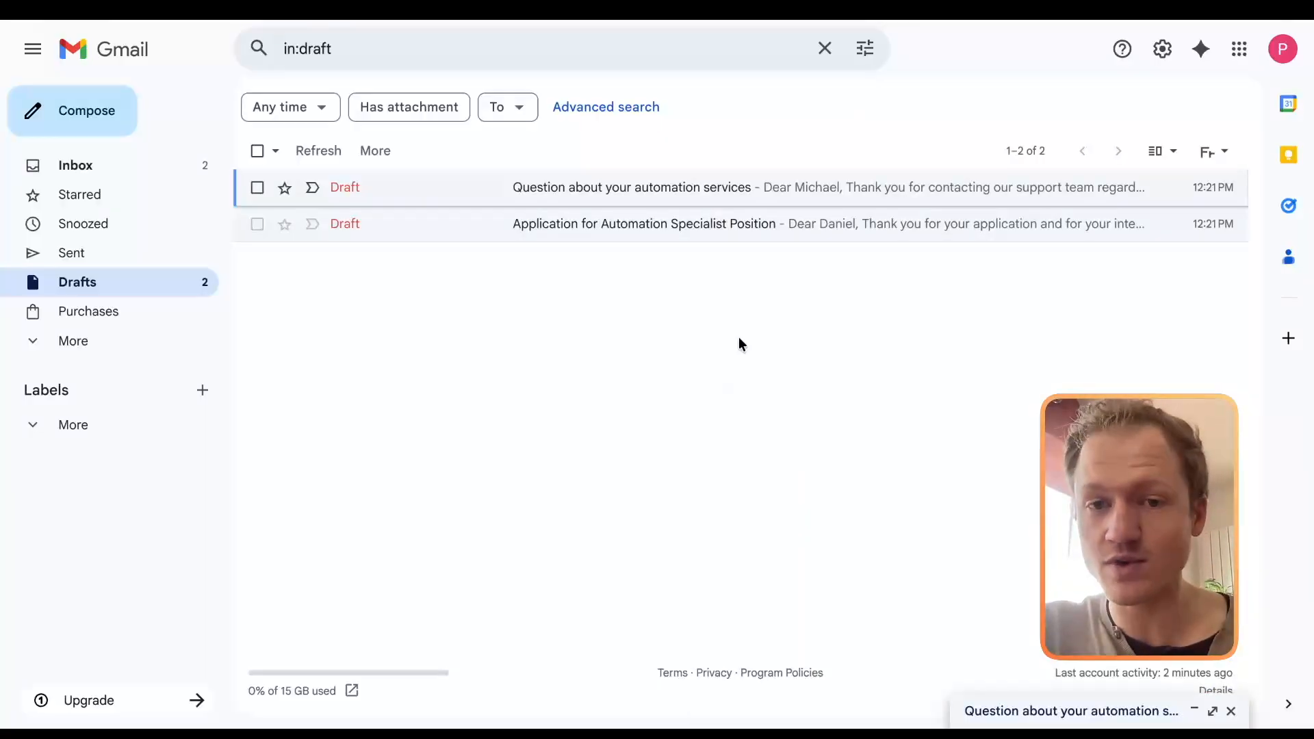
left_click(769, 200)
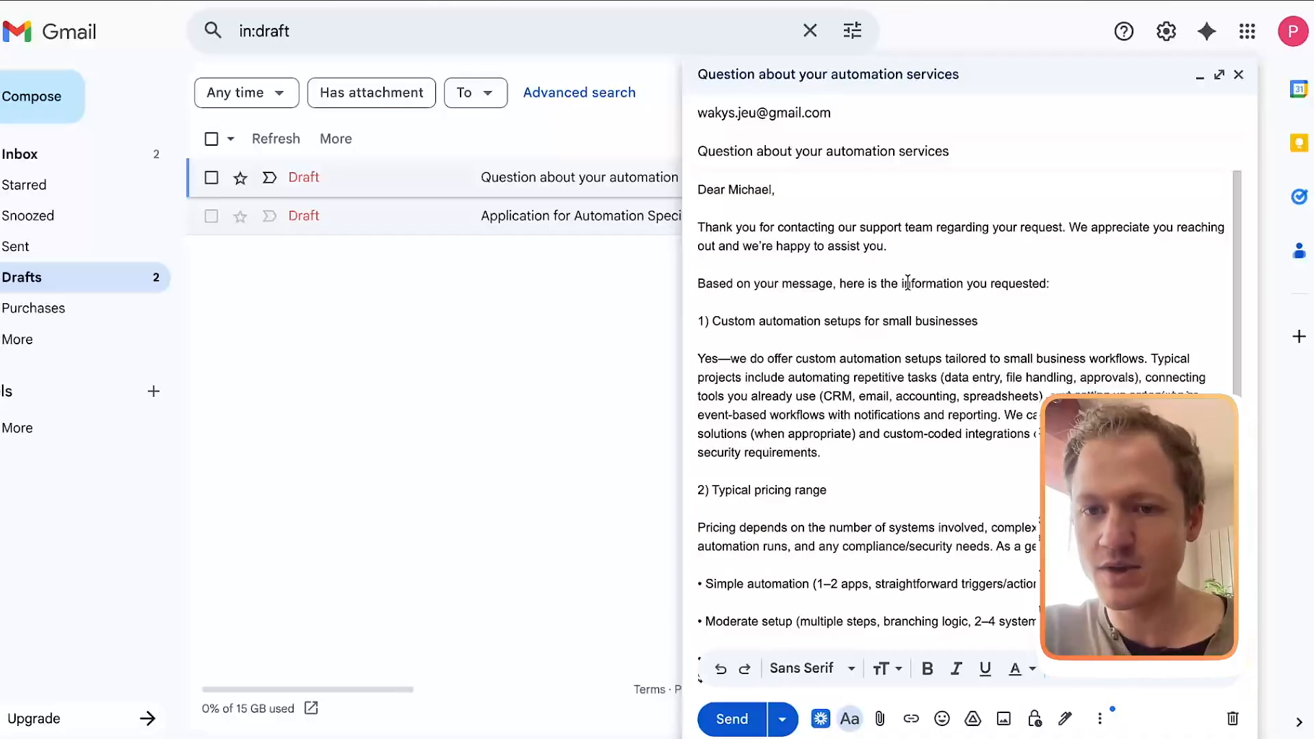
Step: Examine the custom setup, pricing range and quote requirements sections in the automation services draft reply
scroll(729, 263, "down", 1)
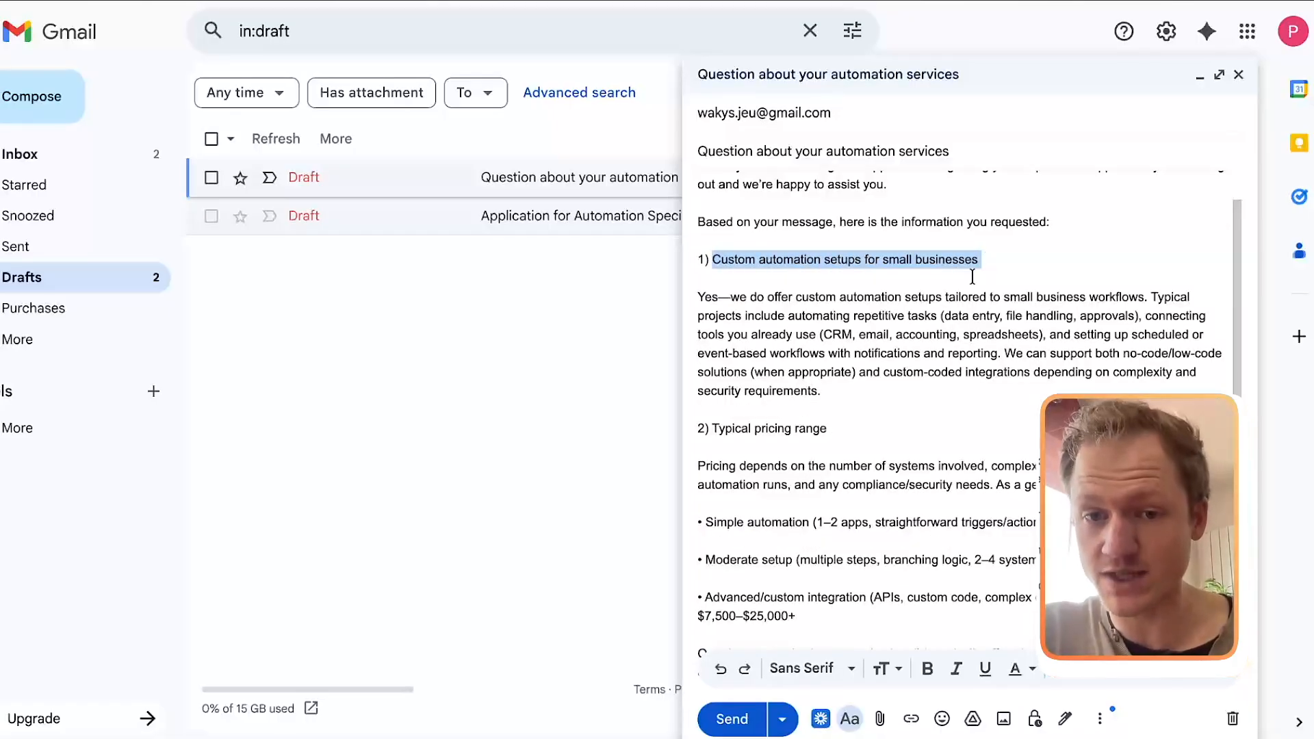
scroll(733, 250, "down", 3)
scroll(794, 322, "down", 2)
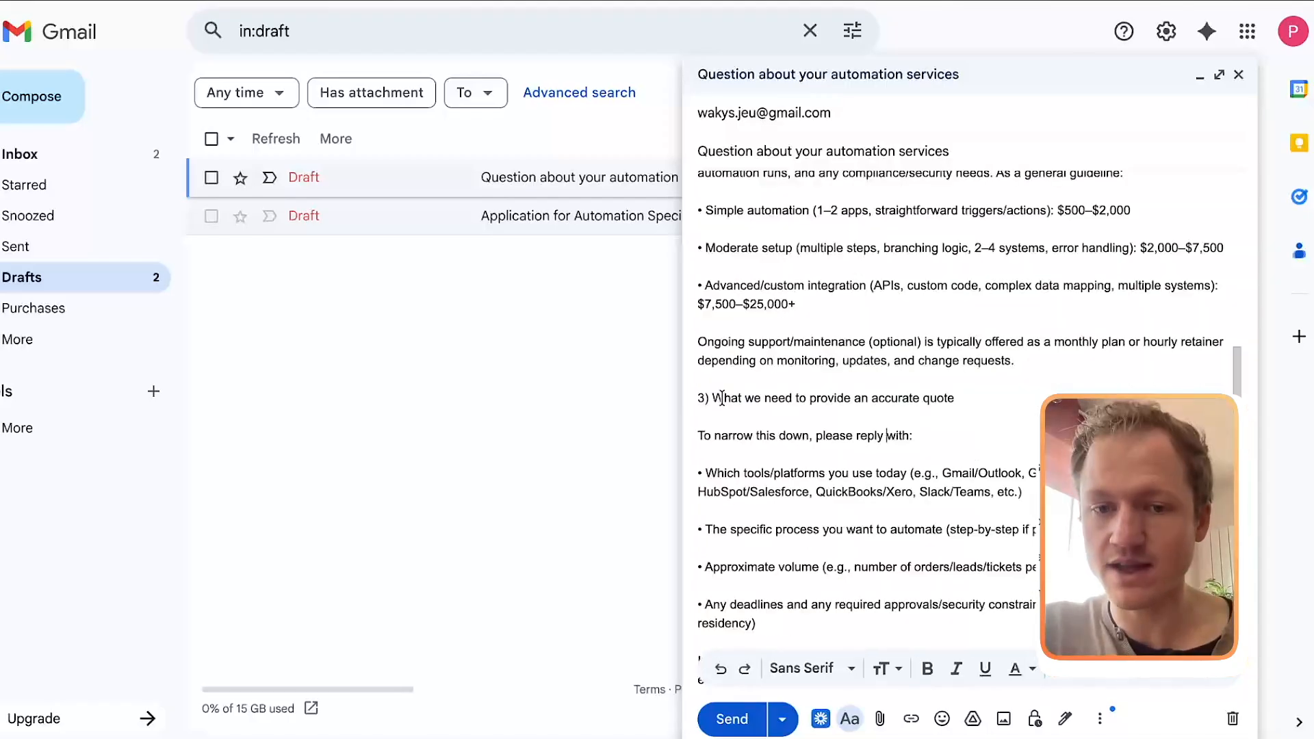
left_click_drag(722, 398, 989, 396)
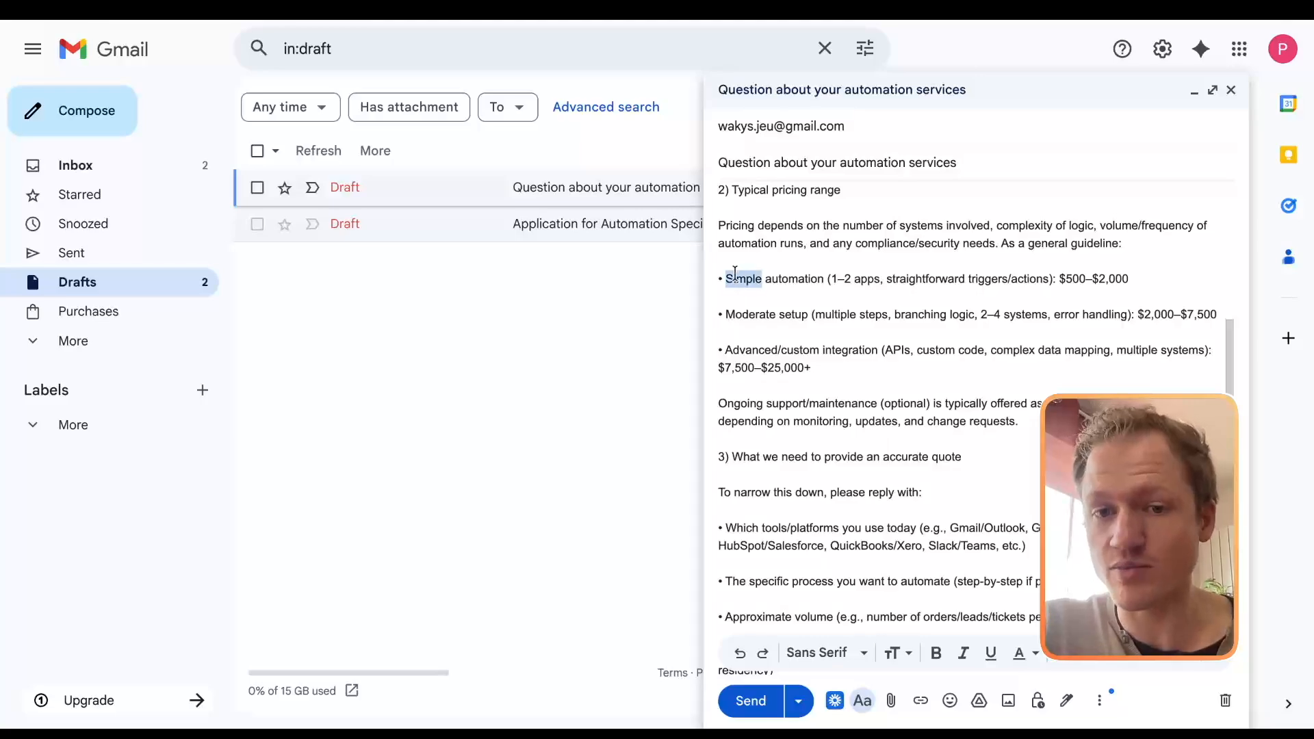
left_click_drag(734, 273, 874, 384)
scroll(874, 385, "down", 3)
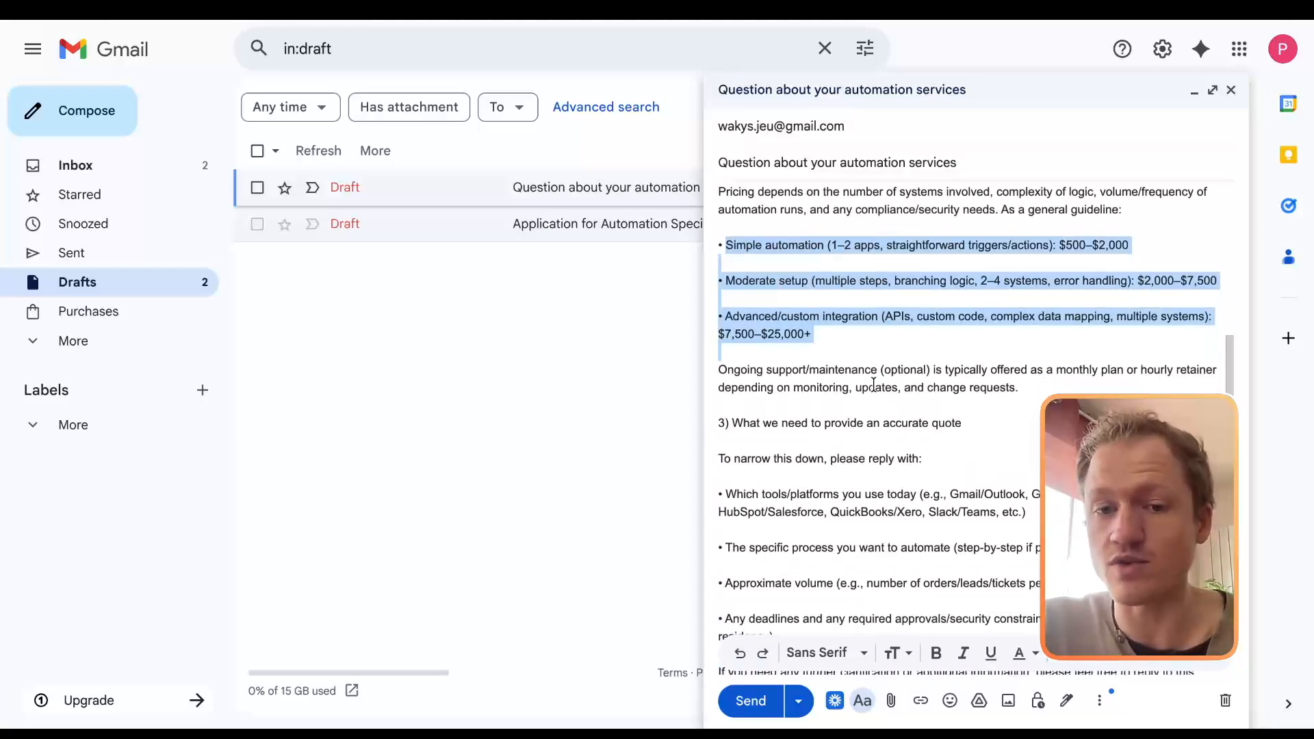
left_click(725, 339)
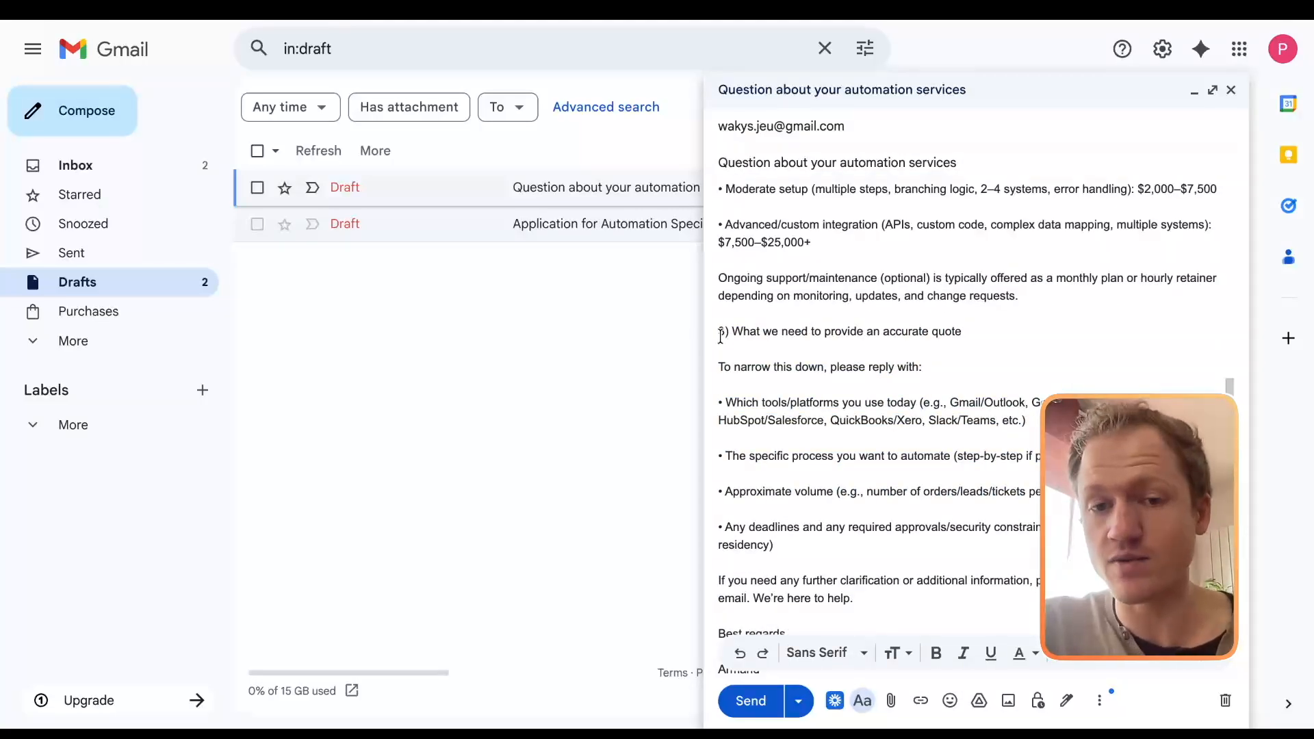
scroll(929, 513, "down", 1)
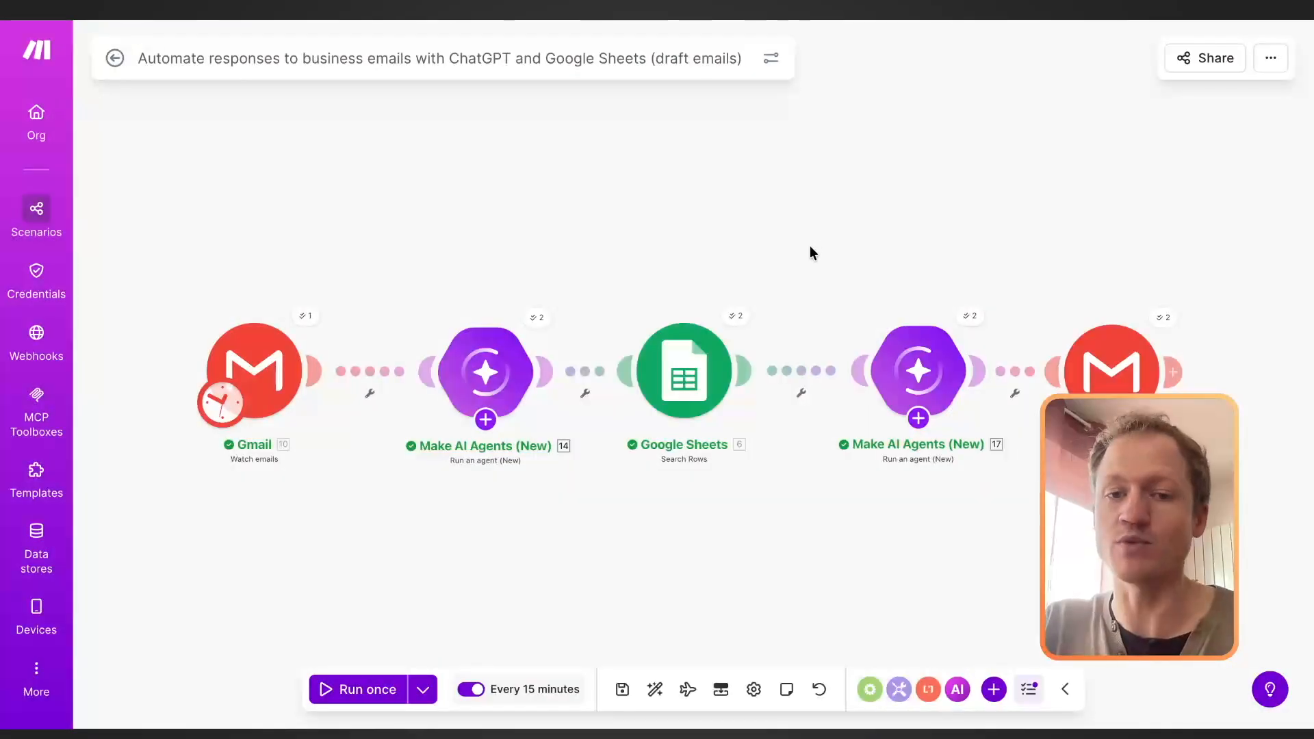
Step: Inspect the operations and credits used by the Google Sheets Search Rows module in the Make scenario's last run
left_click(739, 322)
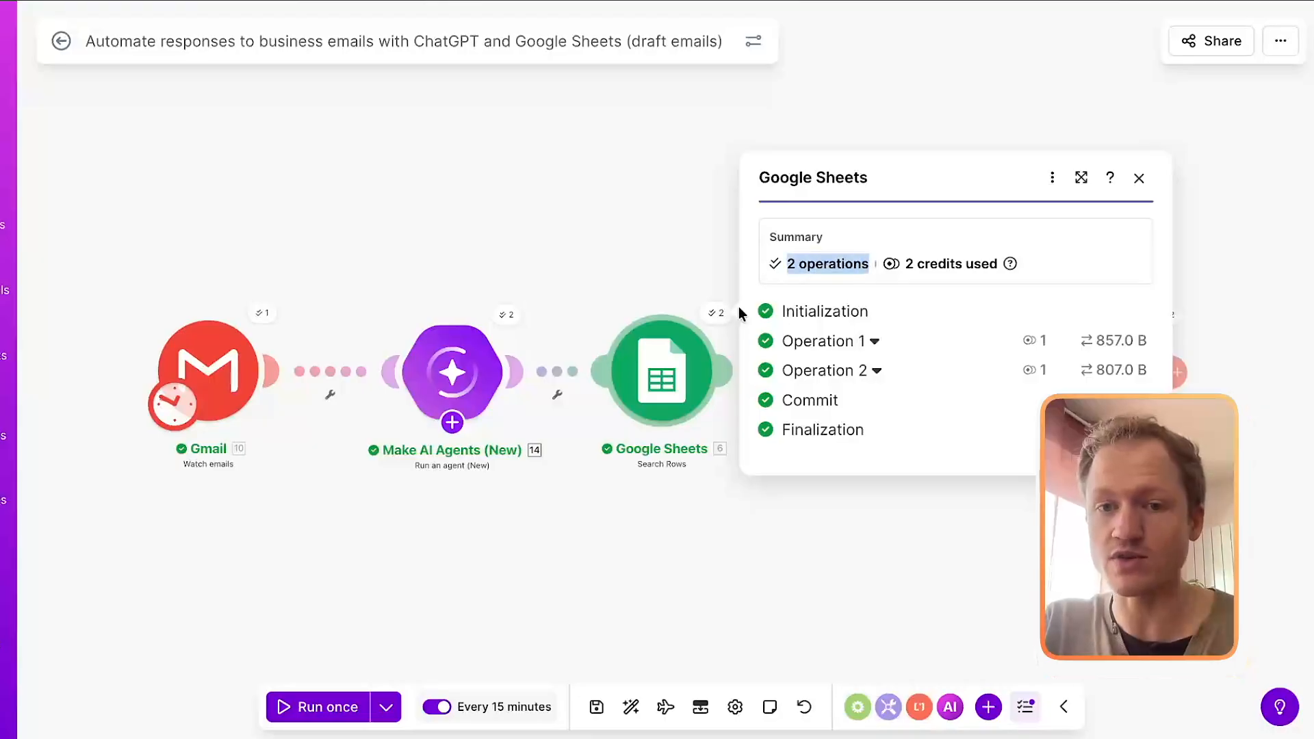
left_click_drag(908, 271, 1020, 265)
left_click(529, 339)
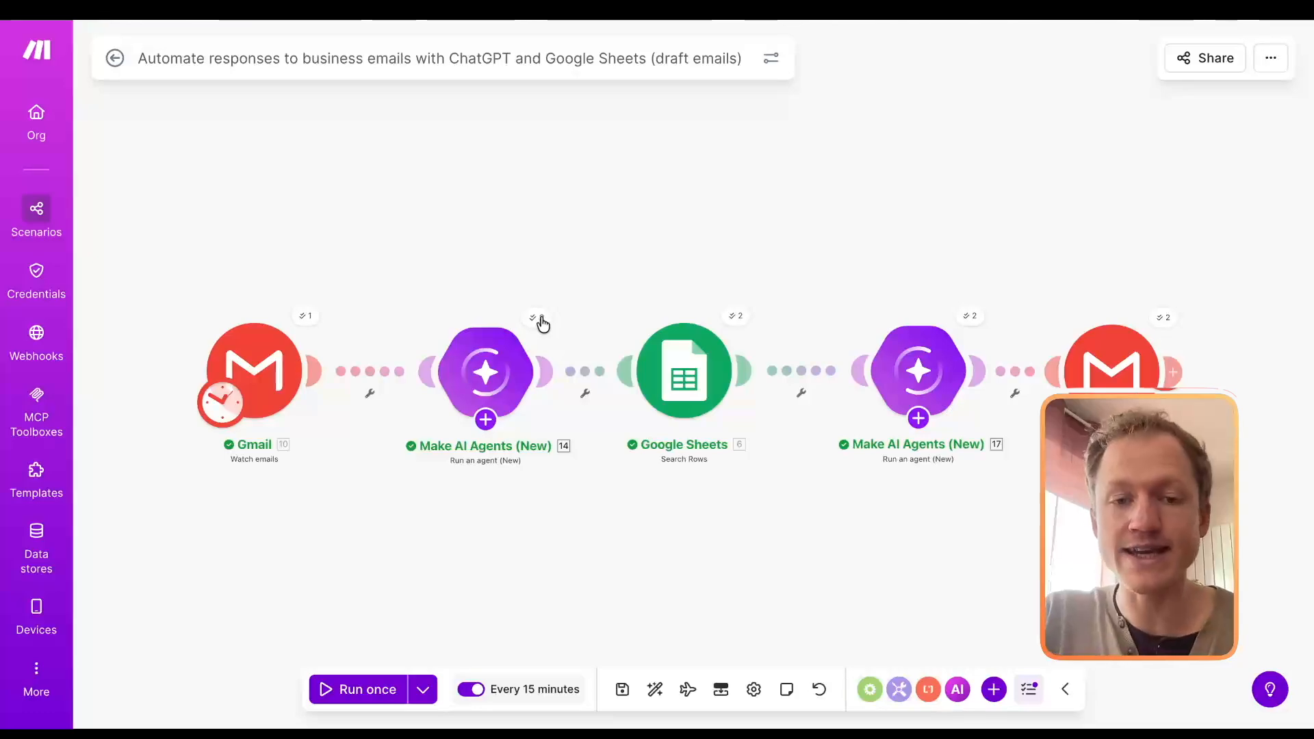
Step: Inspect the first AI agent module's run summary for its credit usage
left_click(539, 321)
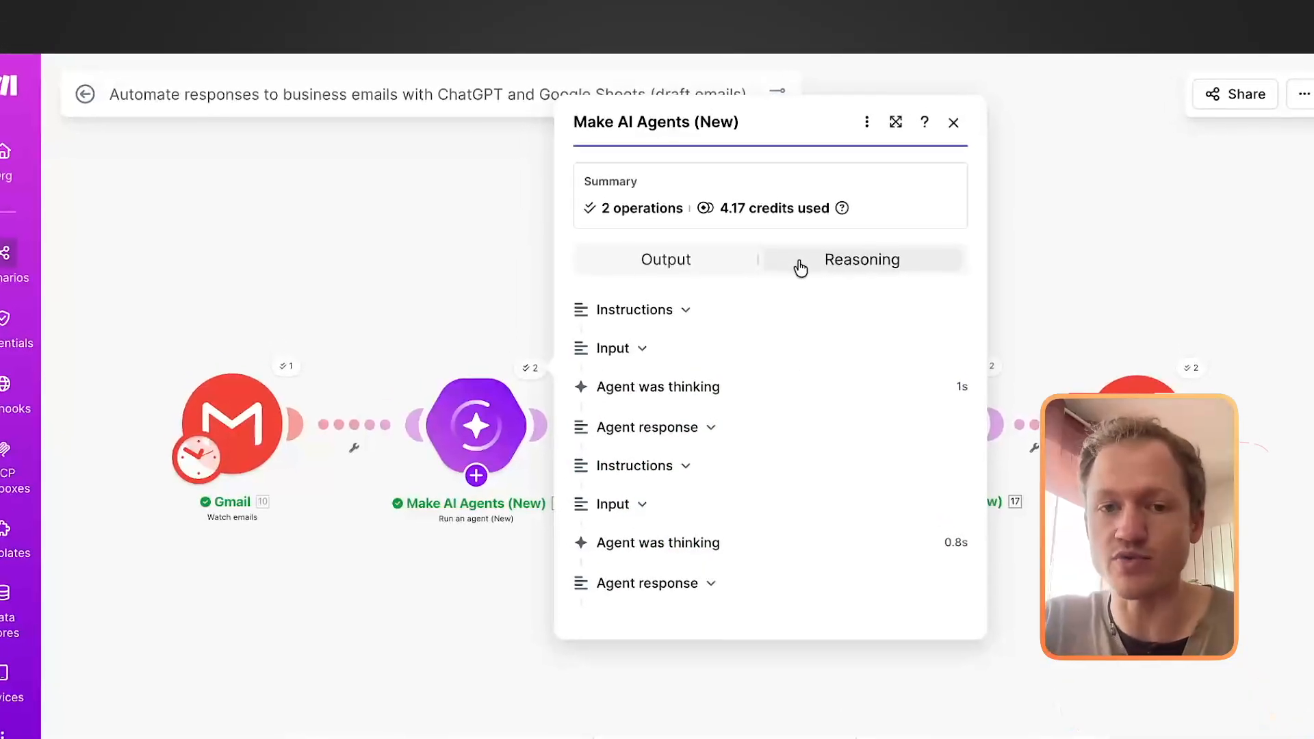
left_click_drag(717, 212, 840, 208)
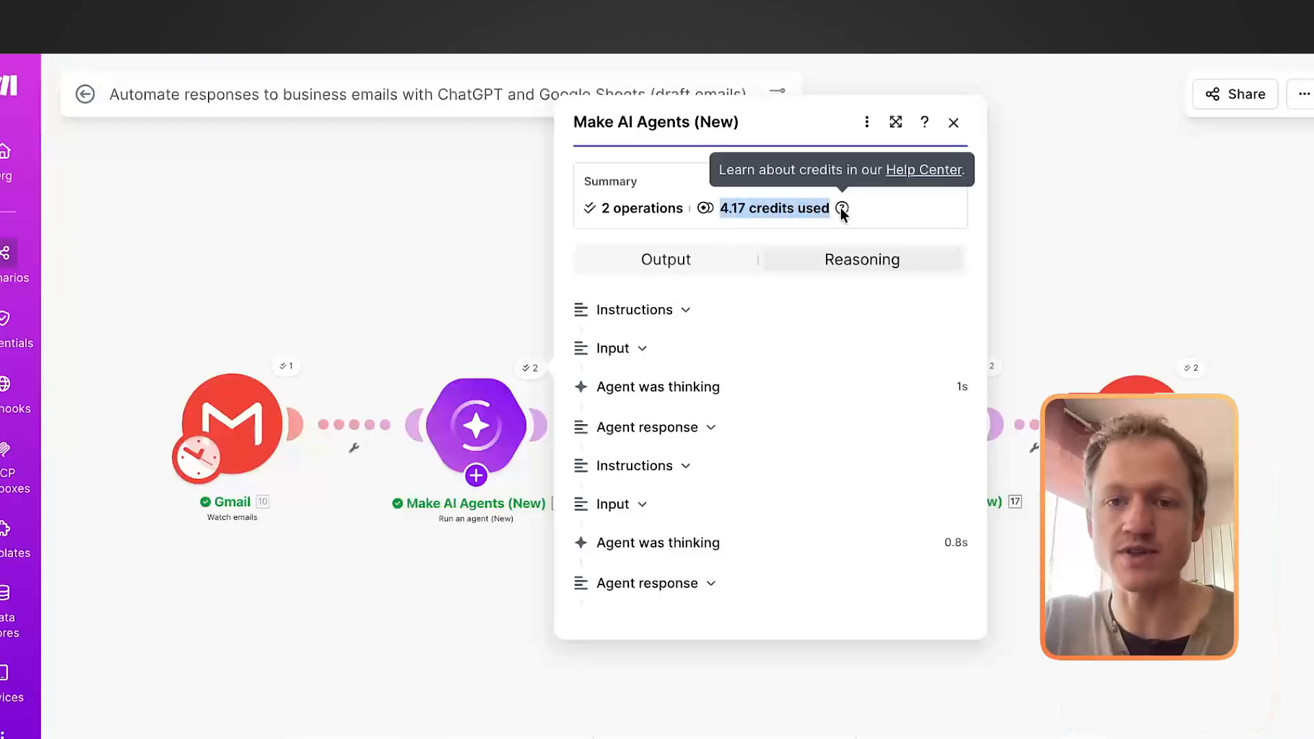
key("Escape")
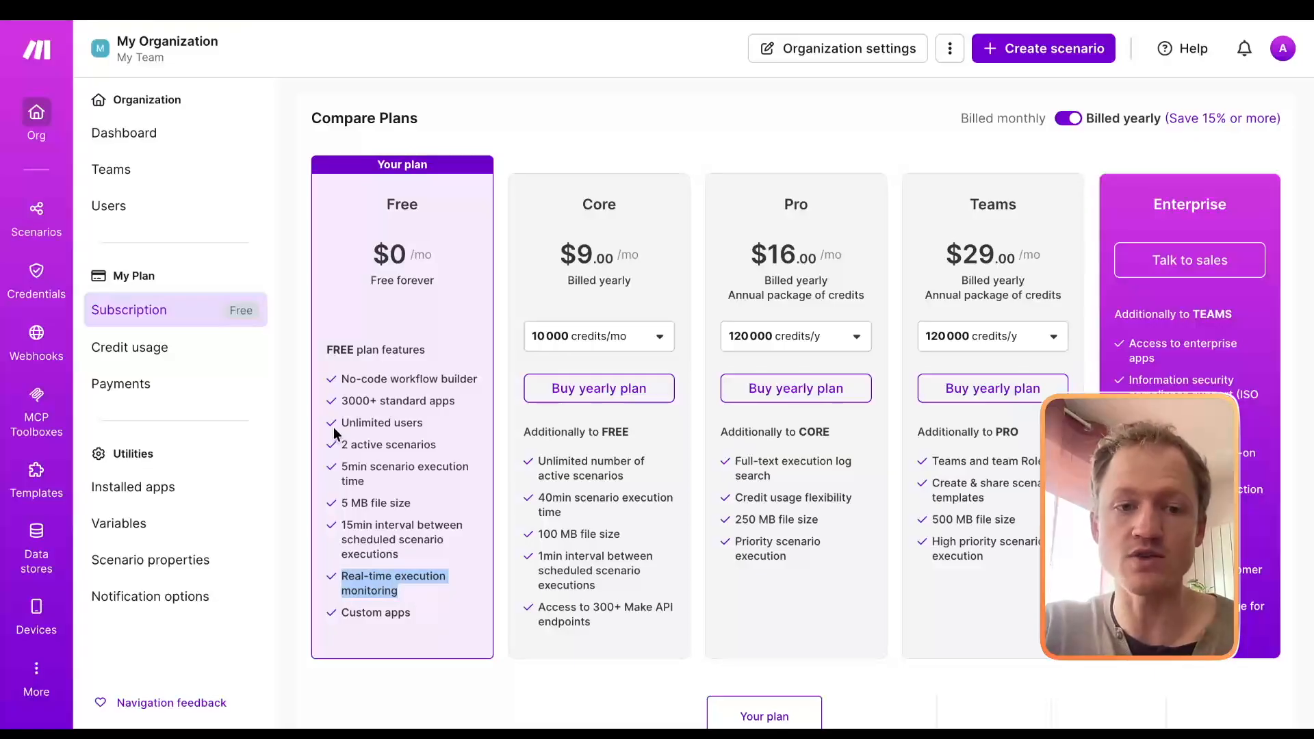
Step: Check the Free plan's features and its credit allowance on the organization's subscription page
left_click_drag(342, 422, 390, 424)
scroll(591, 217, "up", 3)
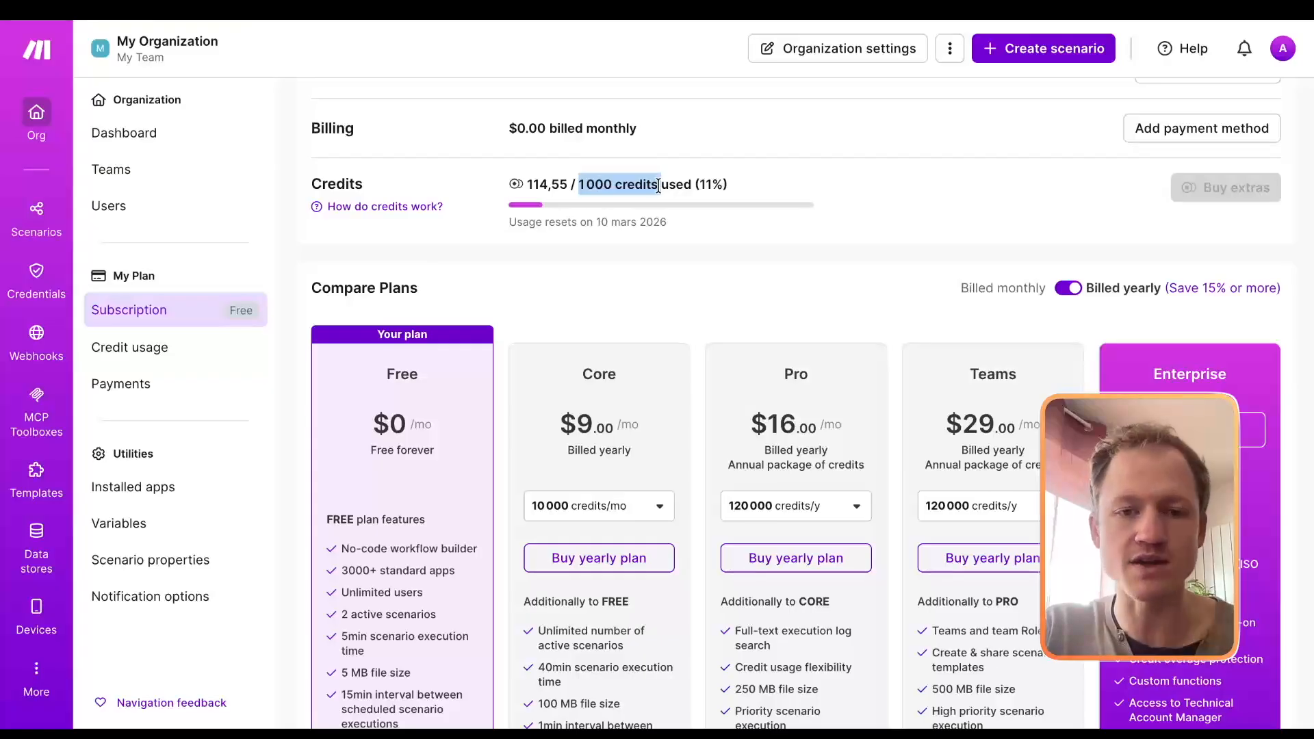
Step: Compare the yearly-billed prices and credit packages of the Core and Pro plans
scroll(659, 187, "down", 4)
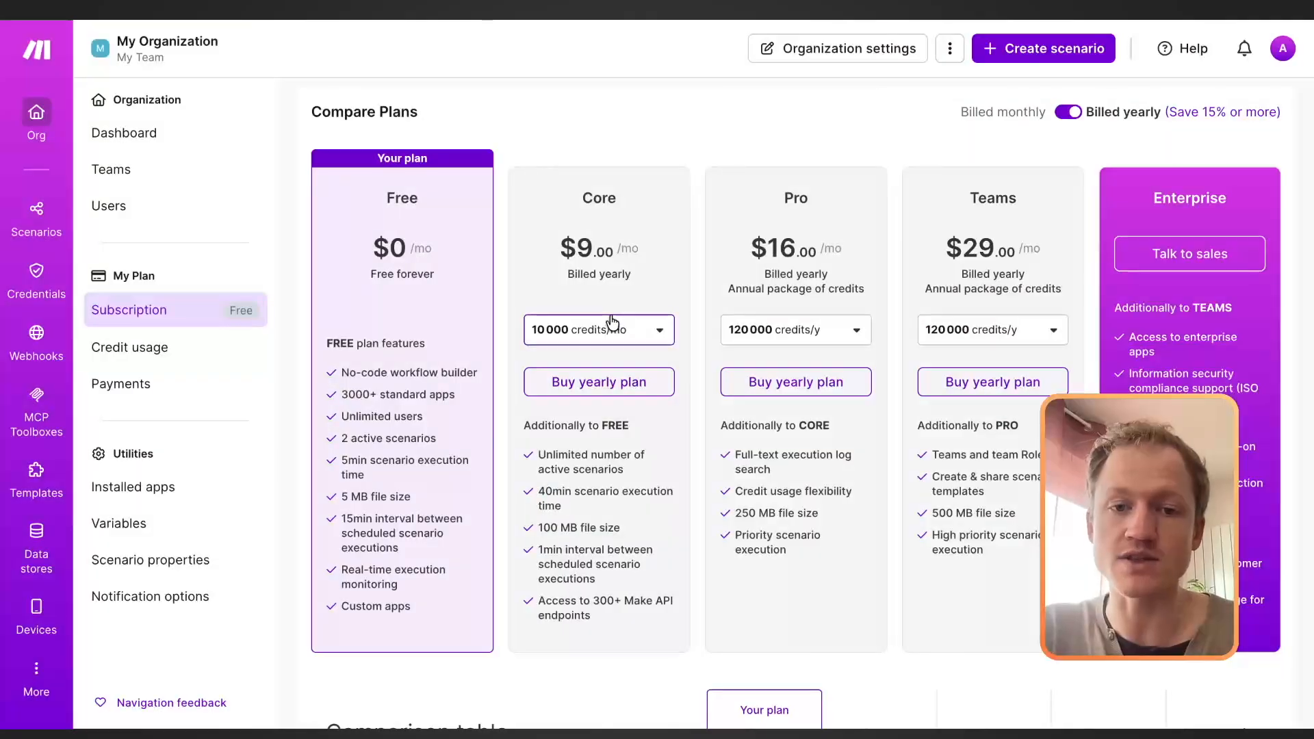
left_click_drag(558, 243, 645, 249)
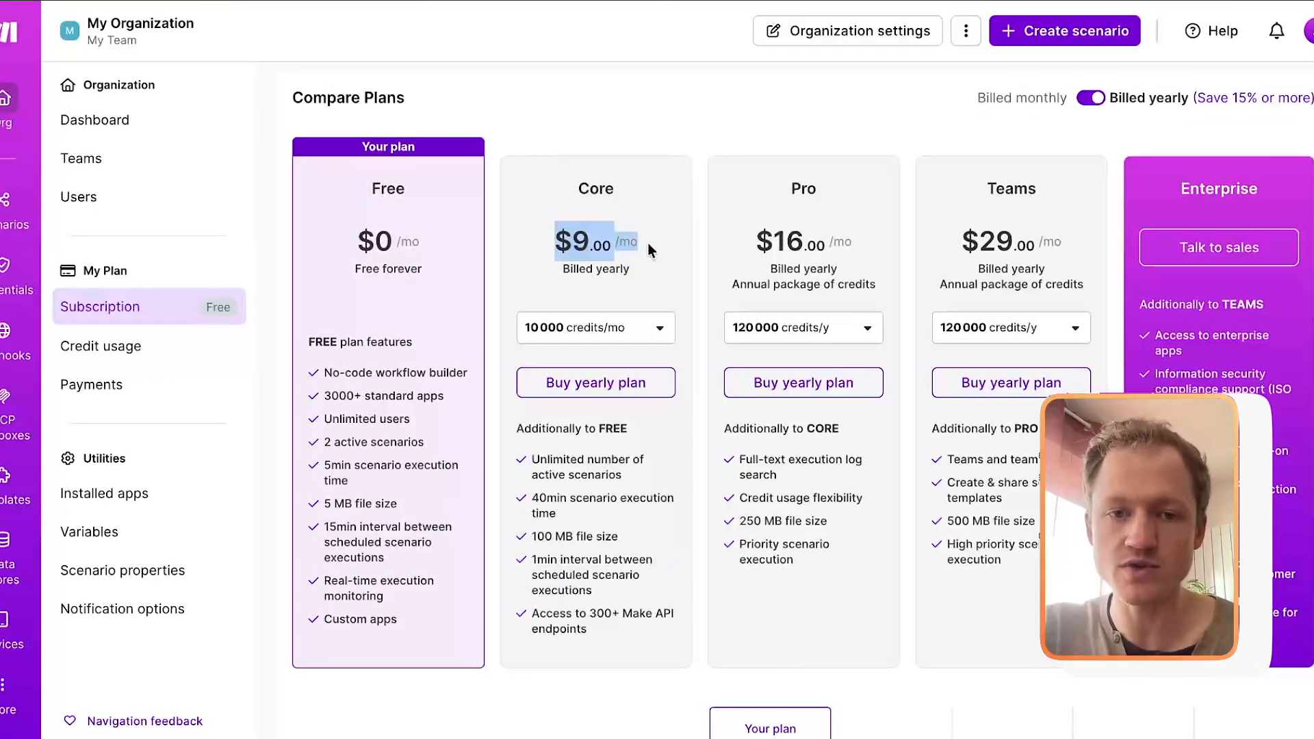
left_click(648, 244)
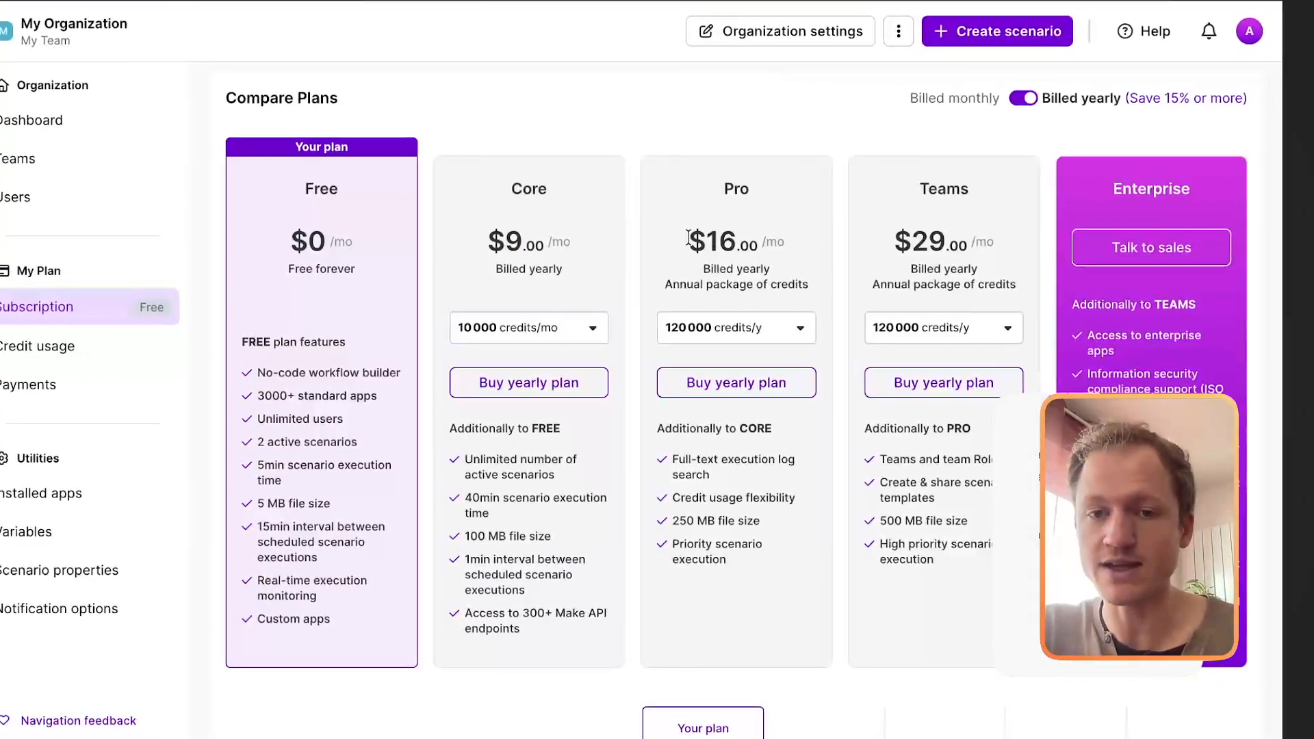
left_click_drag(688, 239, 791, 244)
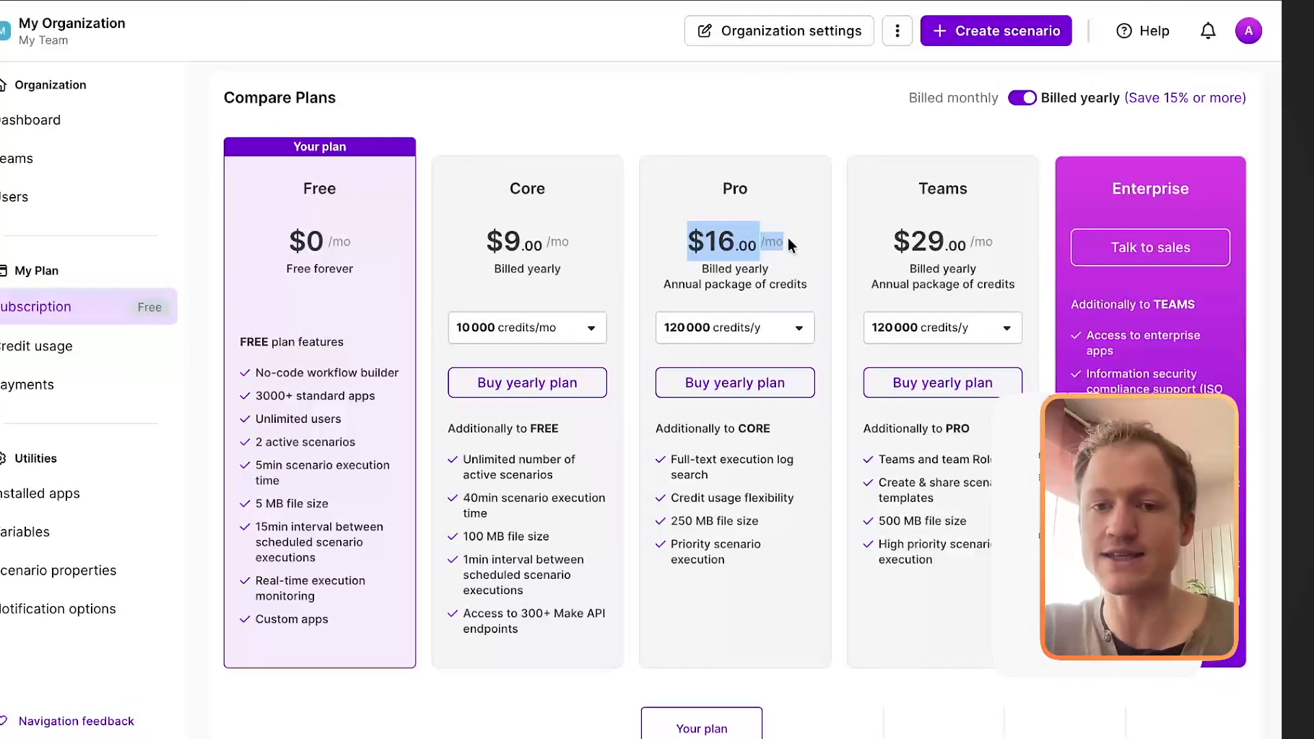
left_click(695, 239)
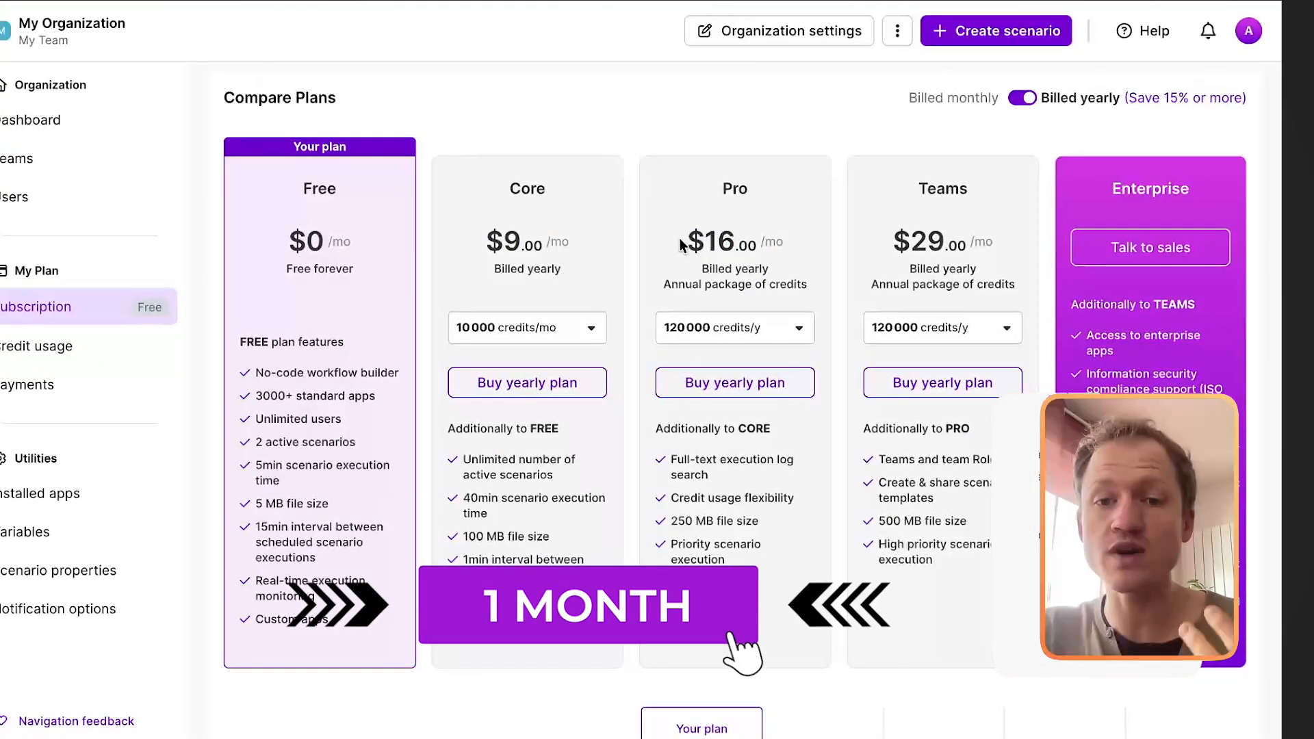
left_click_drag(696, 240, 803, 302)
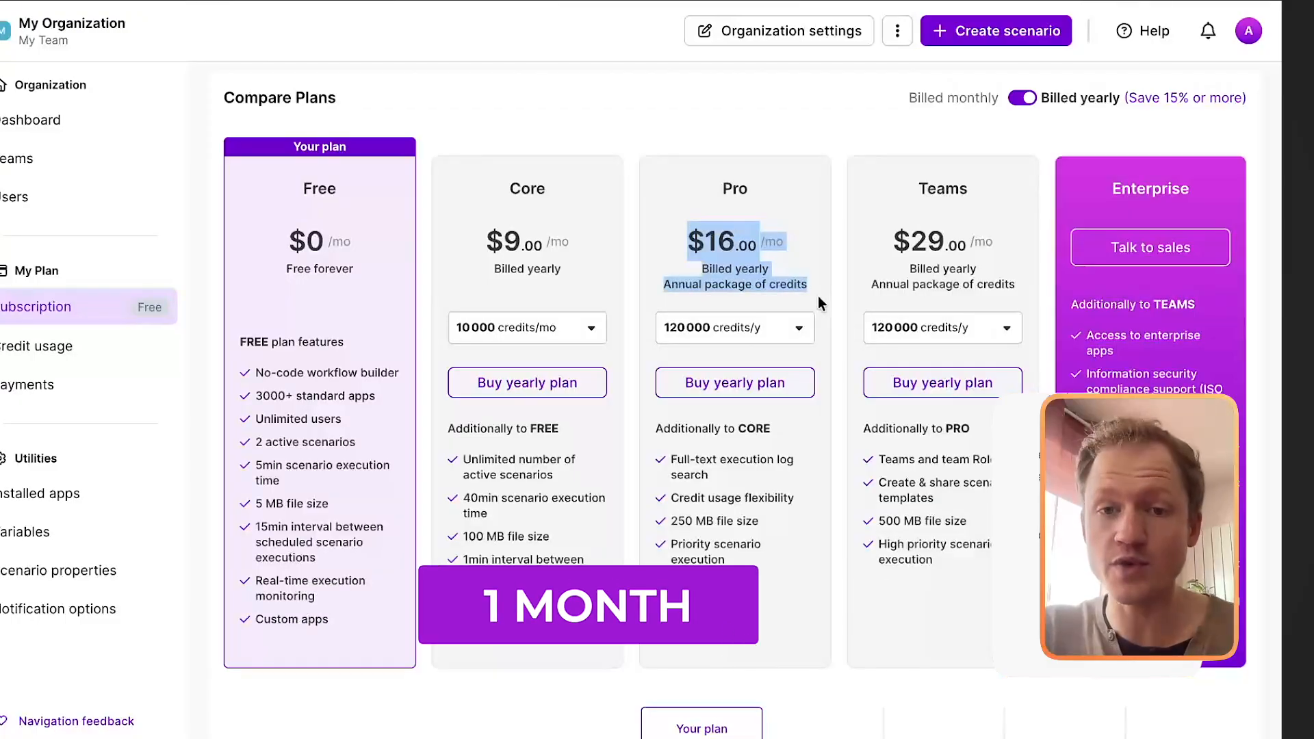
left_click(819, 296)
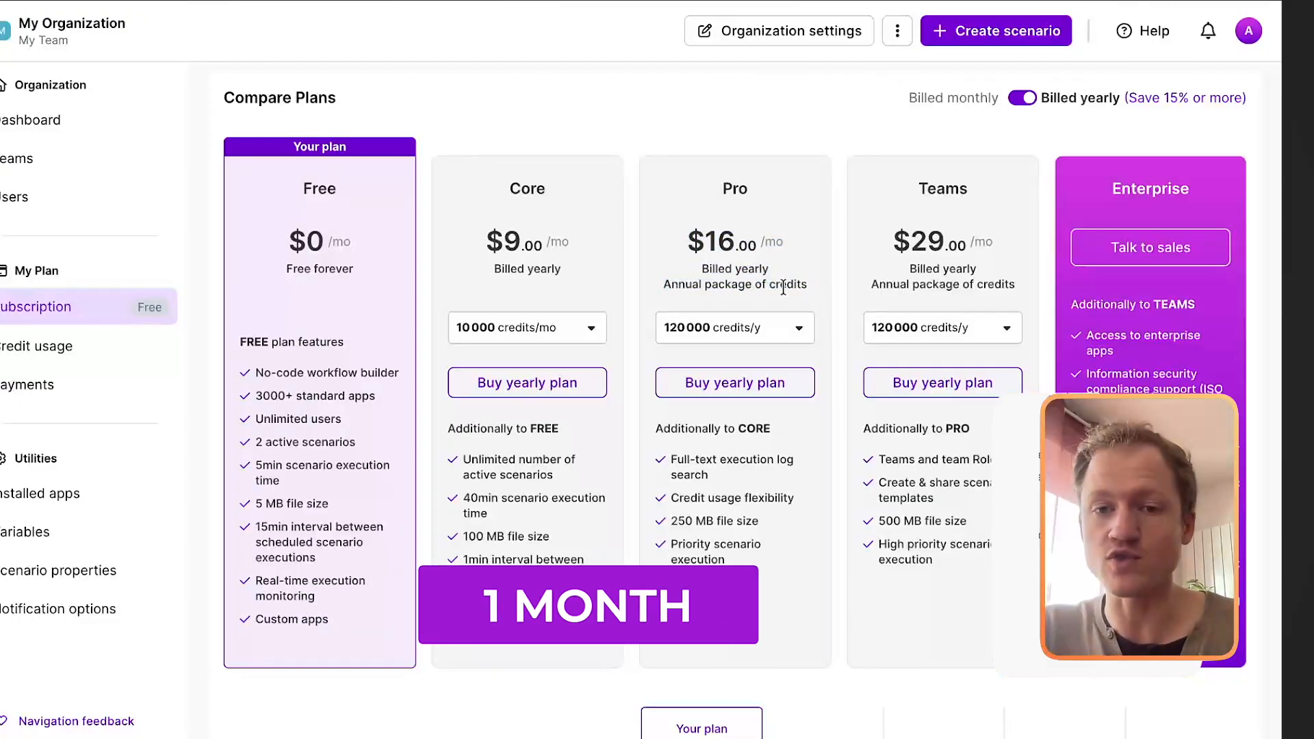